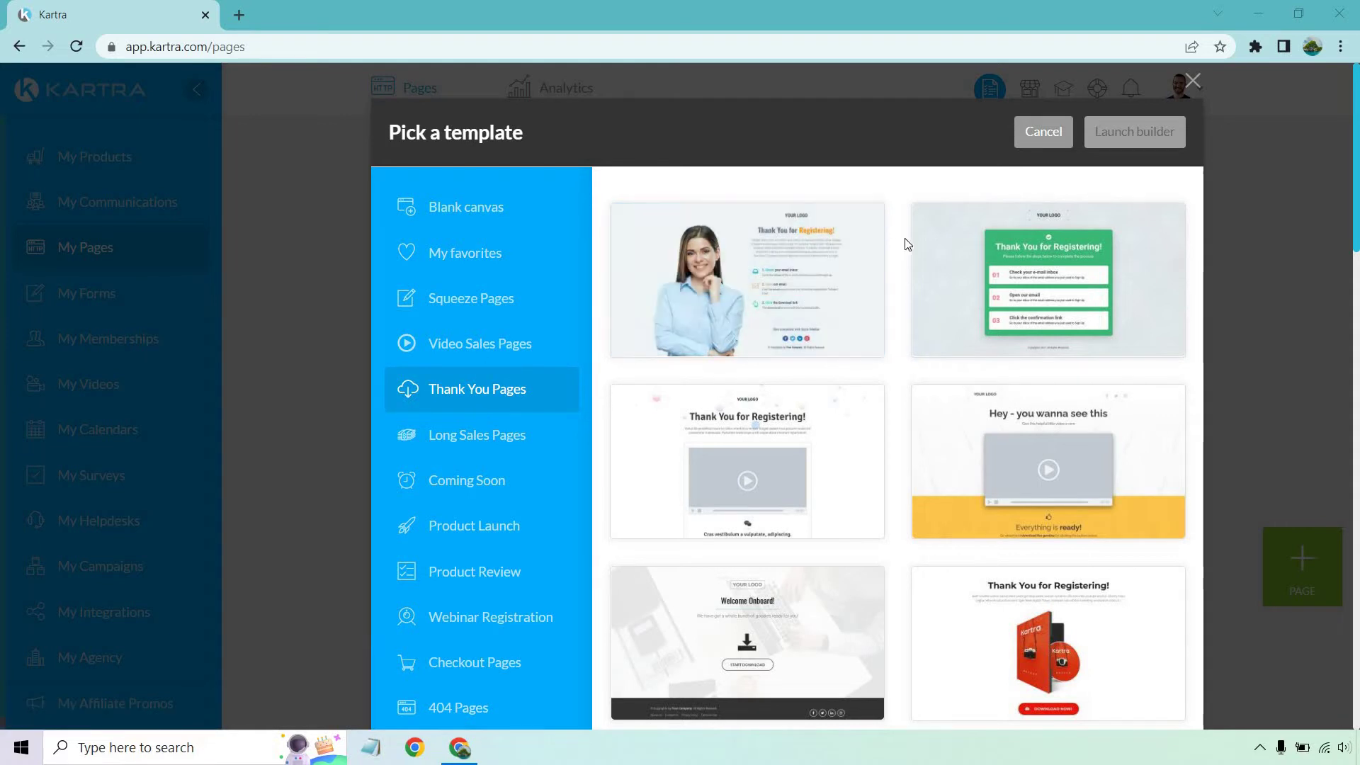
Step: Select the Thank You for Registering video template and launch it in the page builder
scroll(907, 245, down, 3)
scroll(906, 245, down, 20)
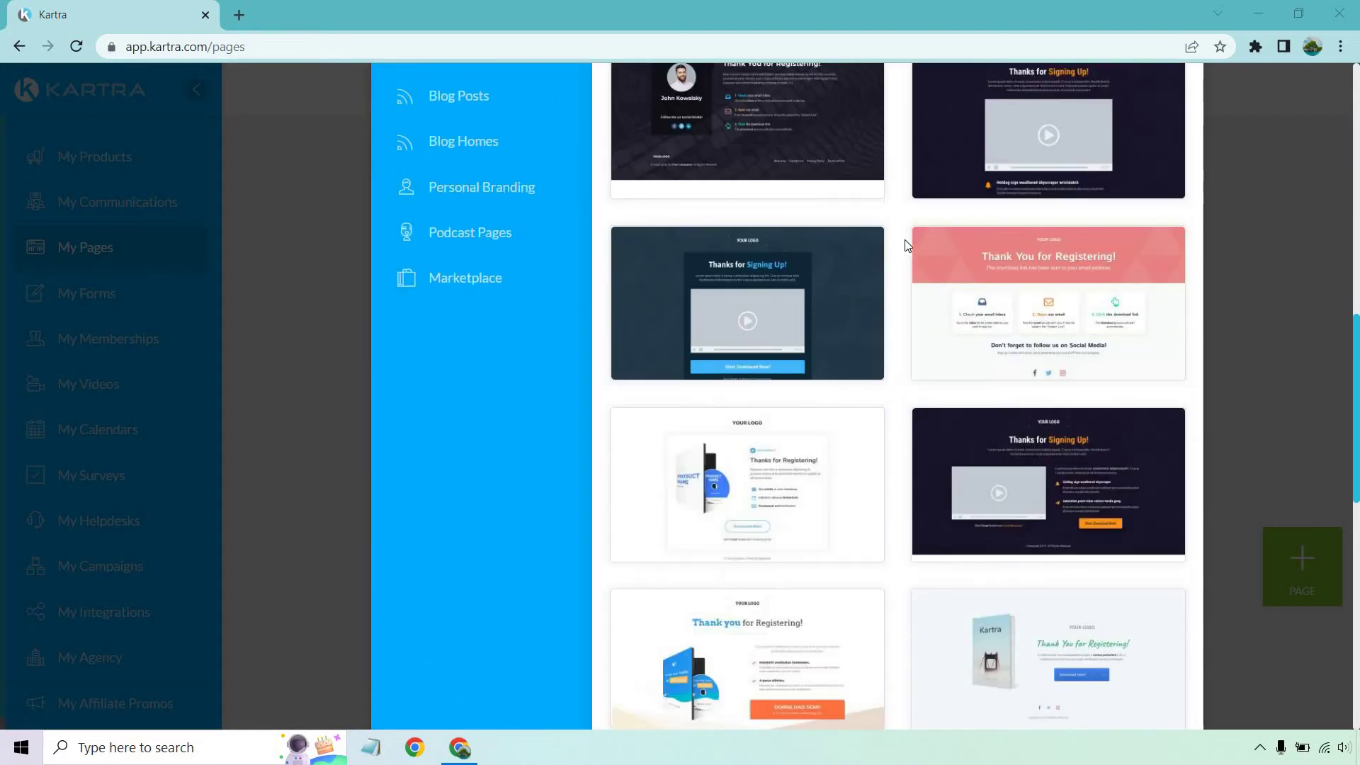
scroll(891, 283, up, 20)
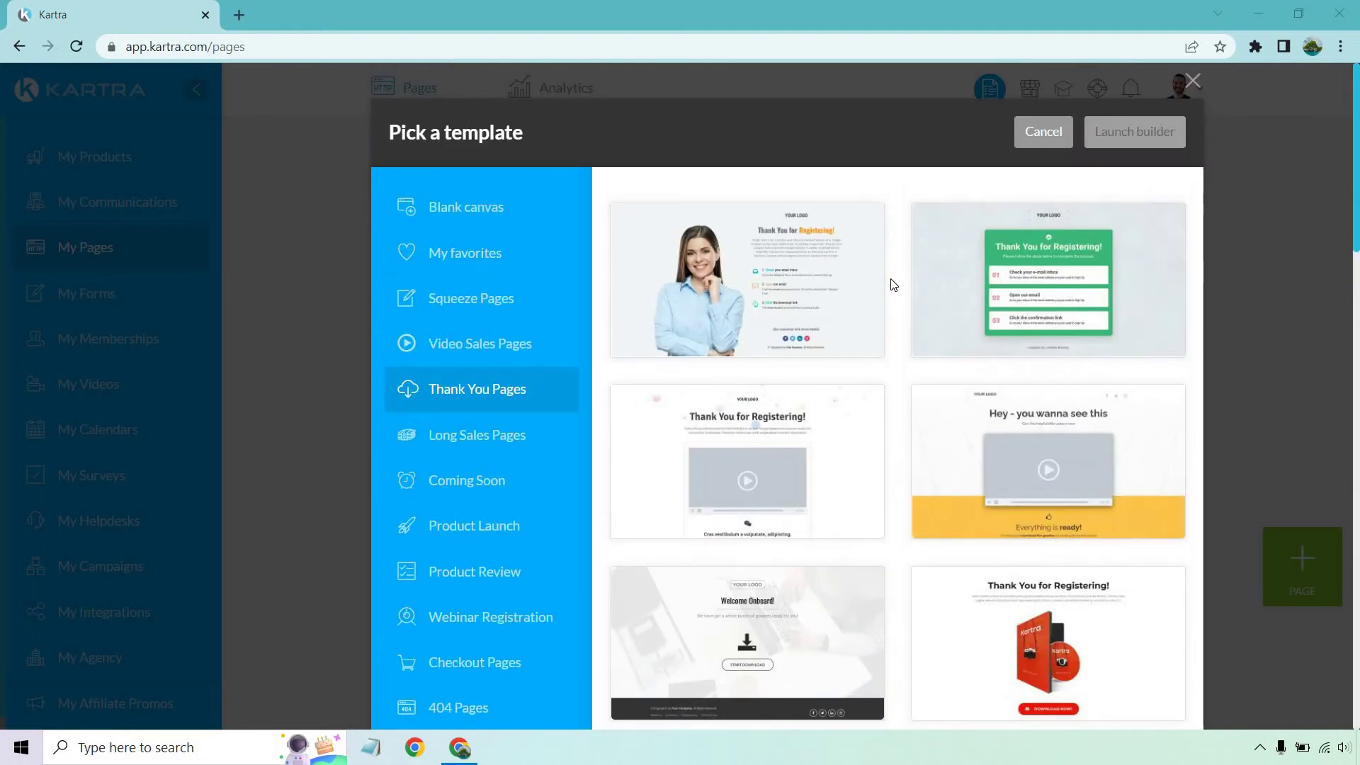
mouse_move(698, 245)
mouse_move(756, 419)
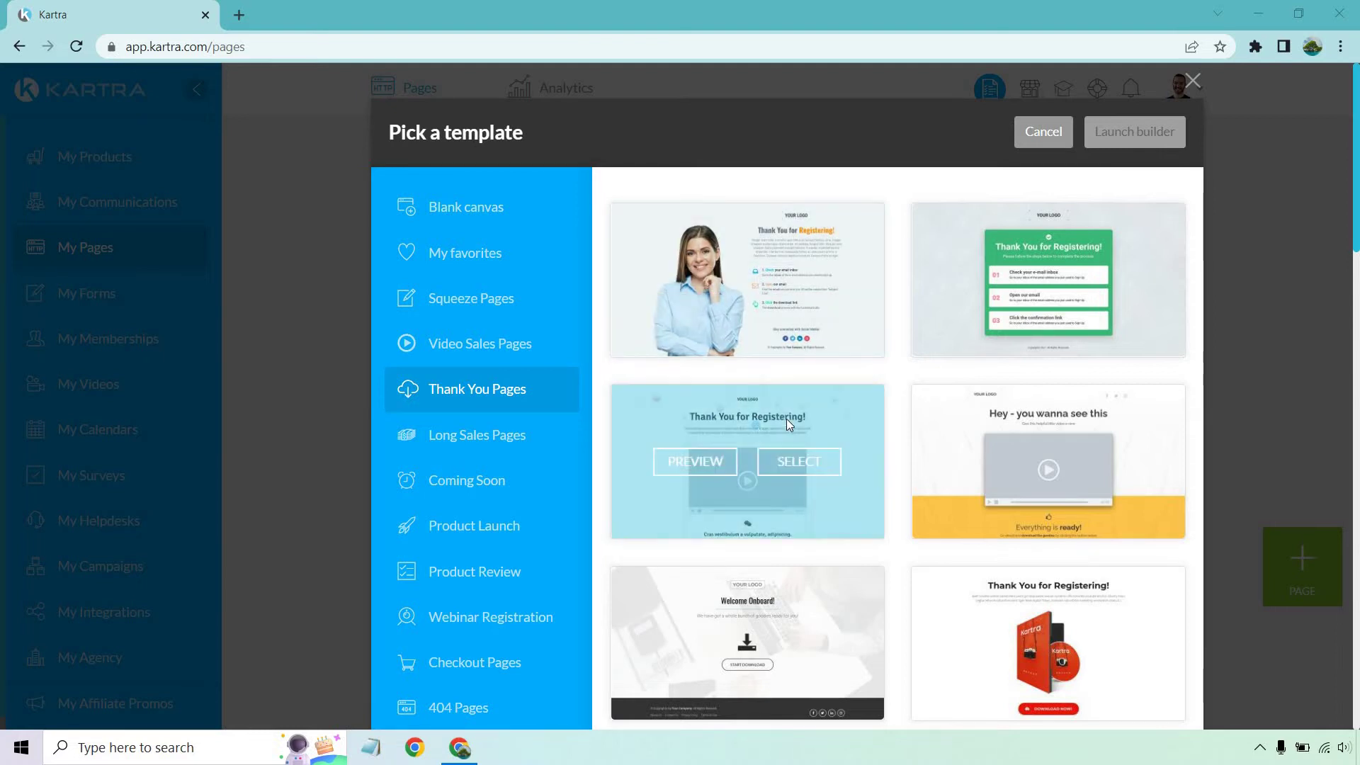
click(795, 471)
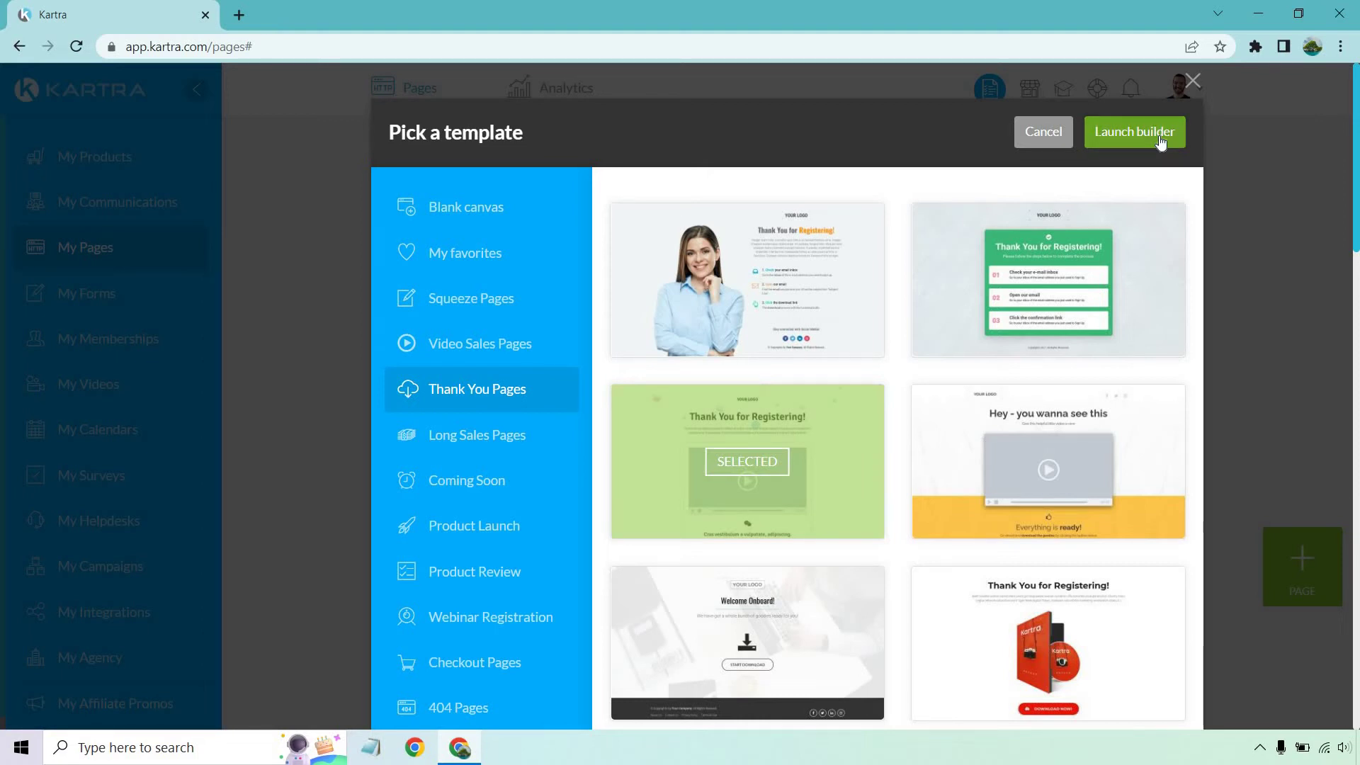
click(1159, 135)
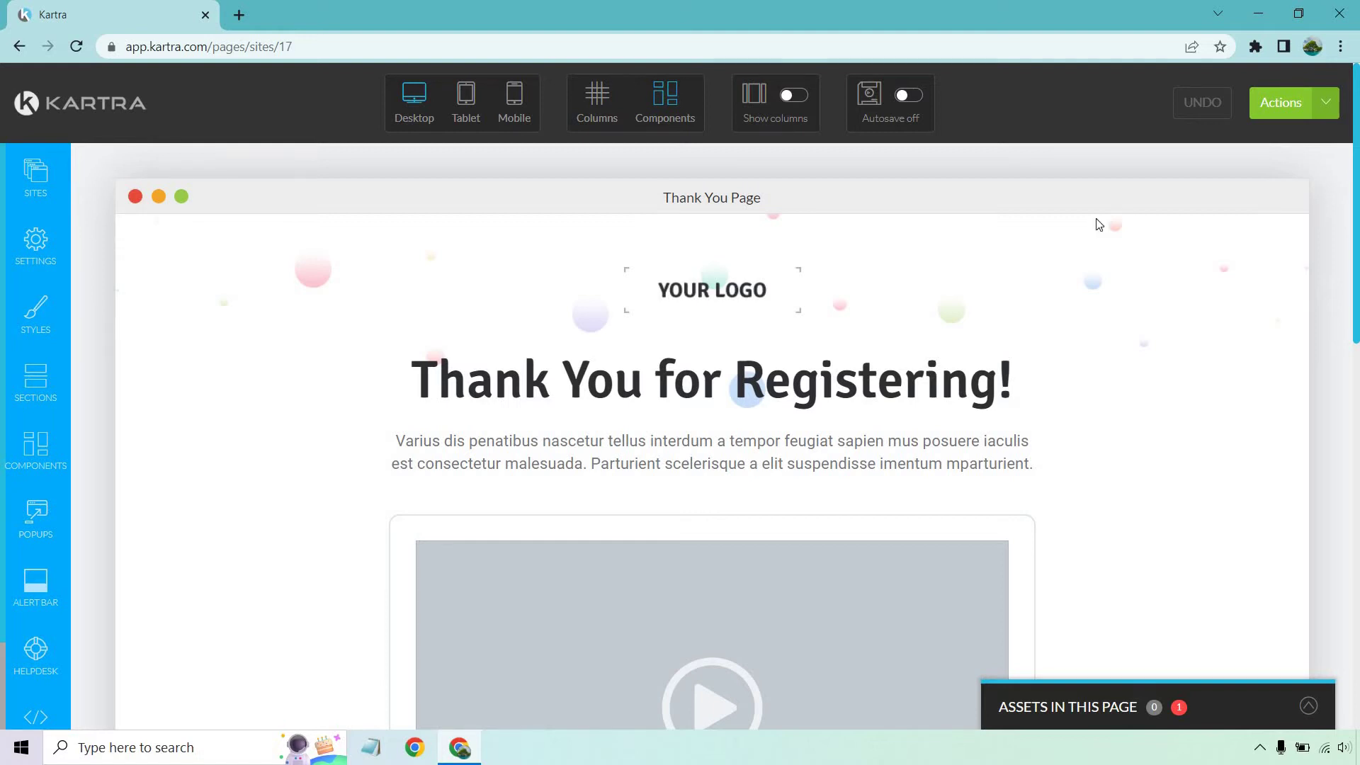
Step: Delete the YOUR LOGO placeholder block from the top of the page
mouse_move(765, 278)
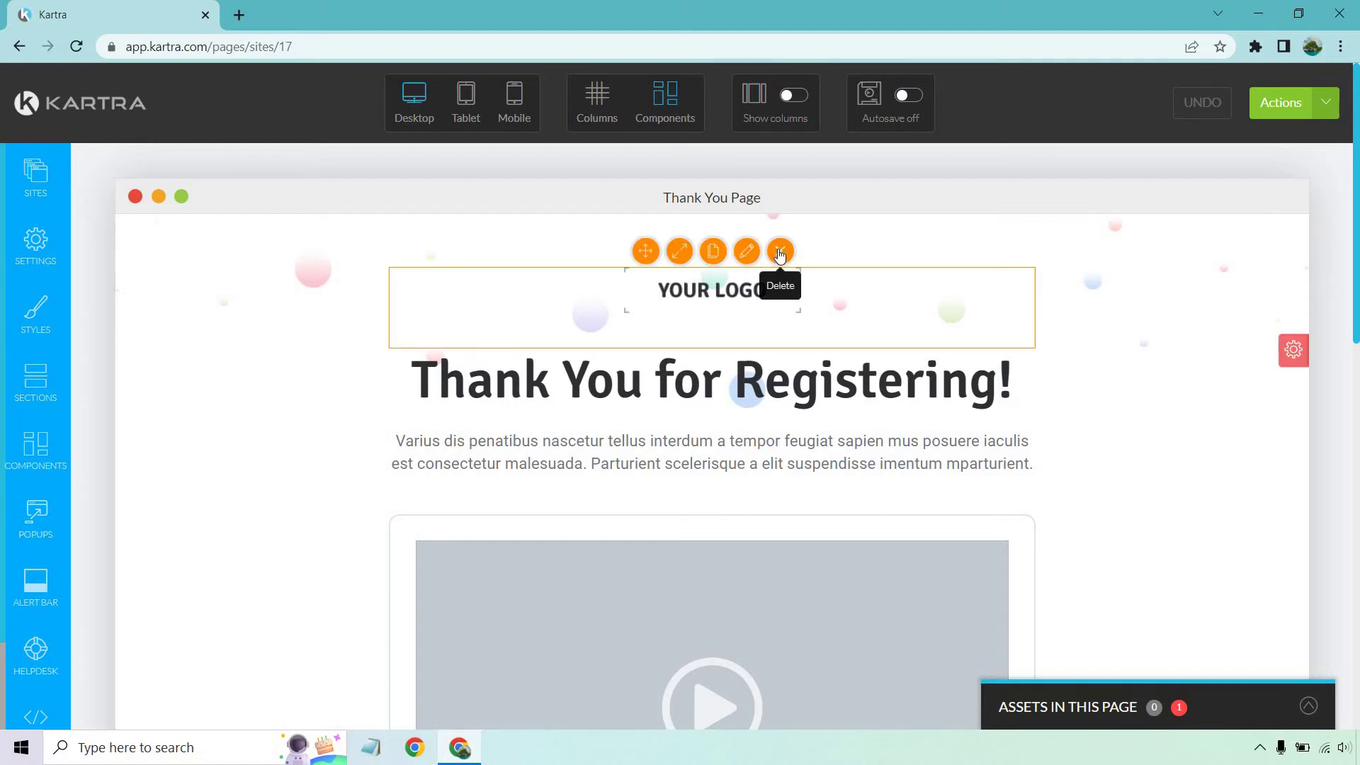
click(780, 252)
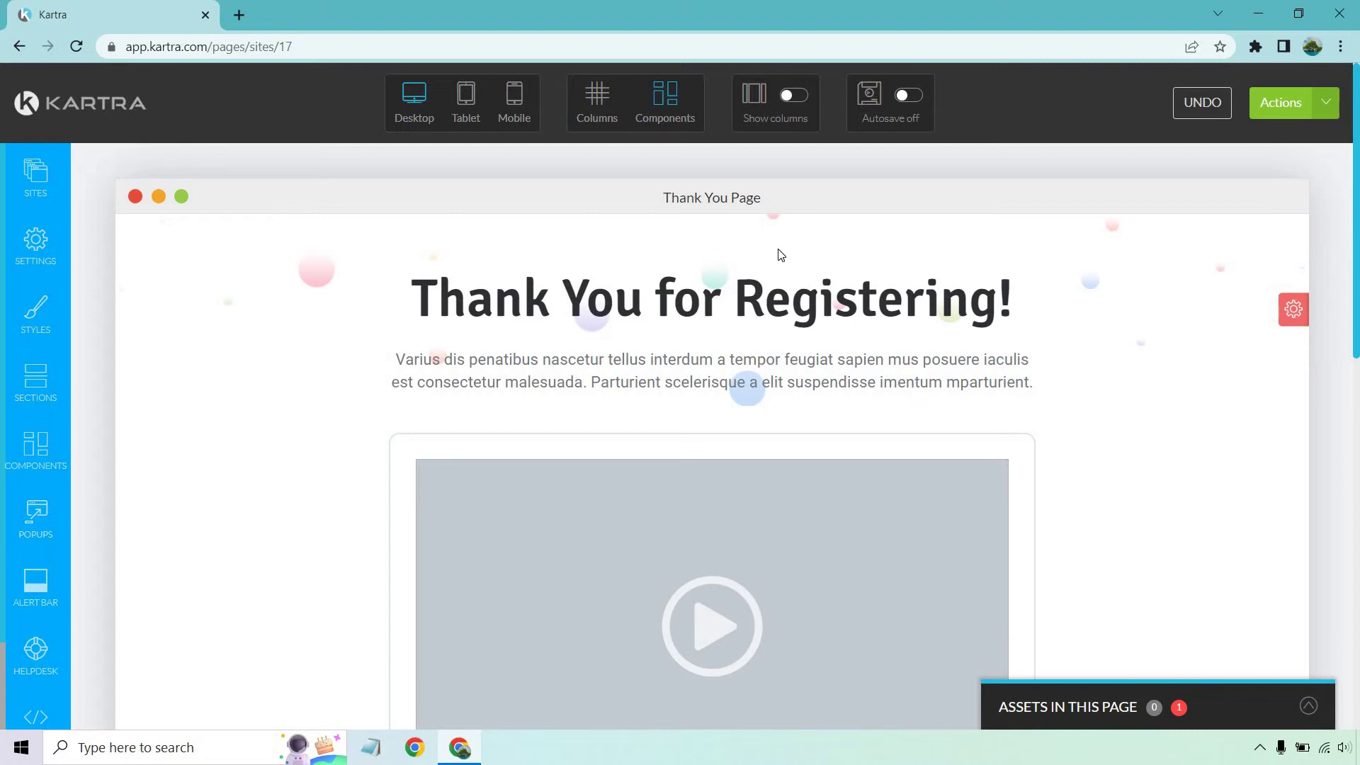
Step: Replace the 'Thank You for Registering!' headline text with 'Congratulations!'
mouse_move(775, 272)
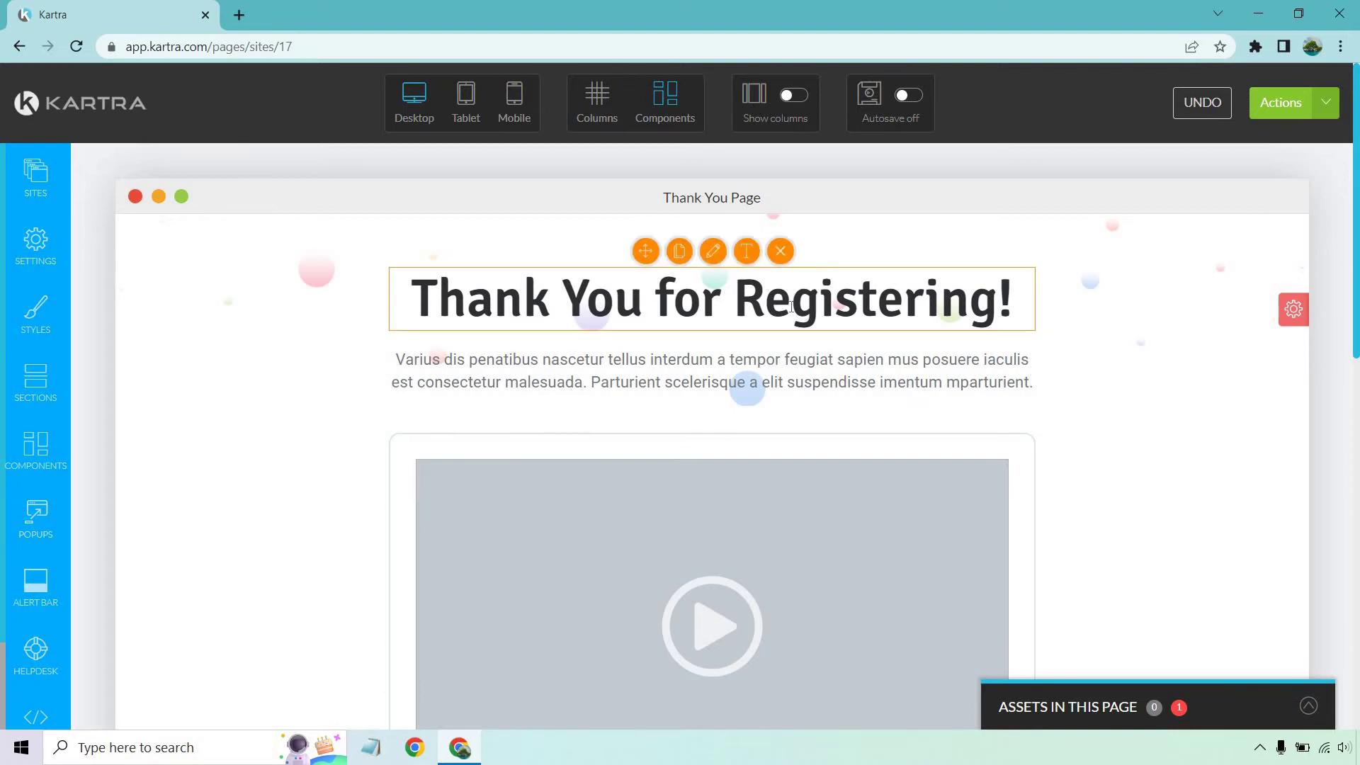
click(748, 253)
triple_click(739, 319)
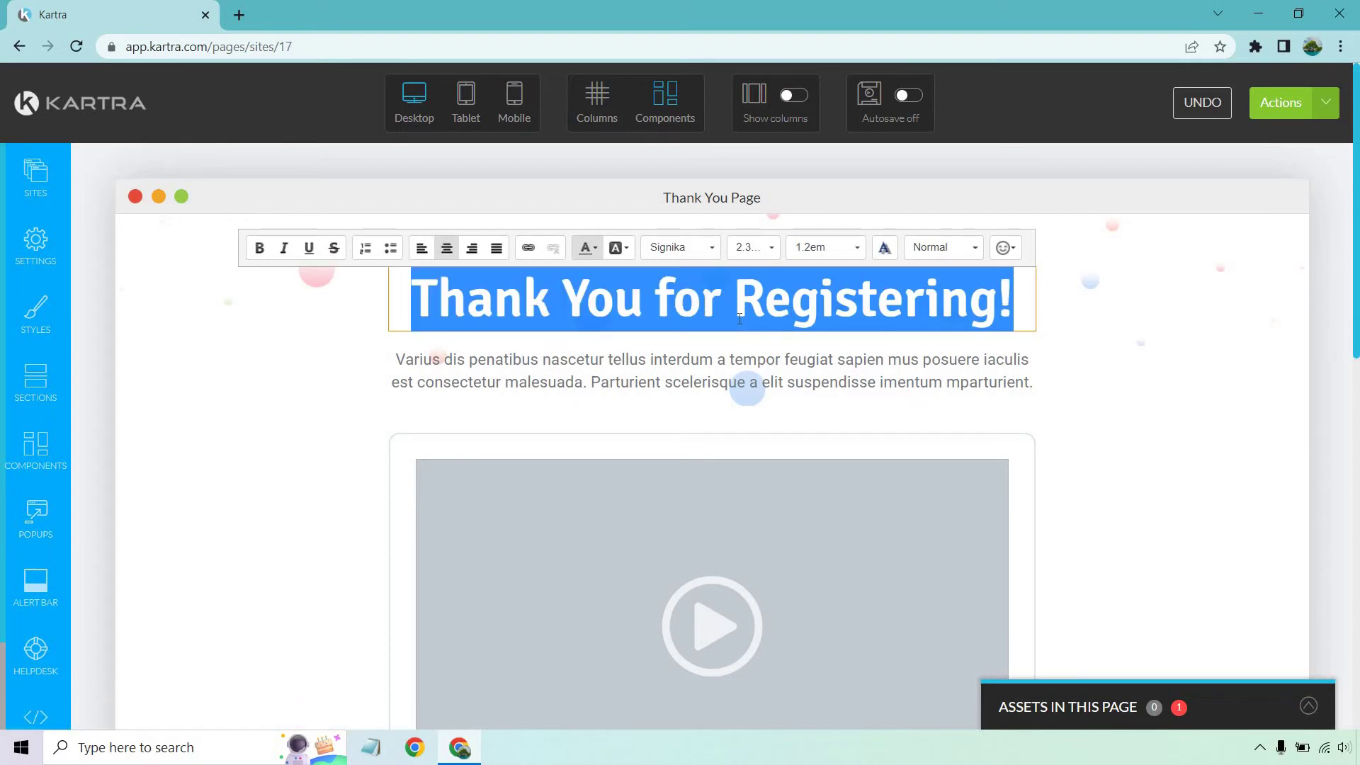
text(Congra)
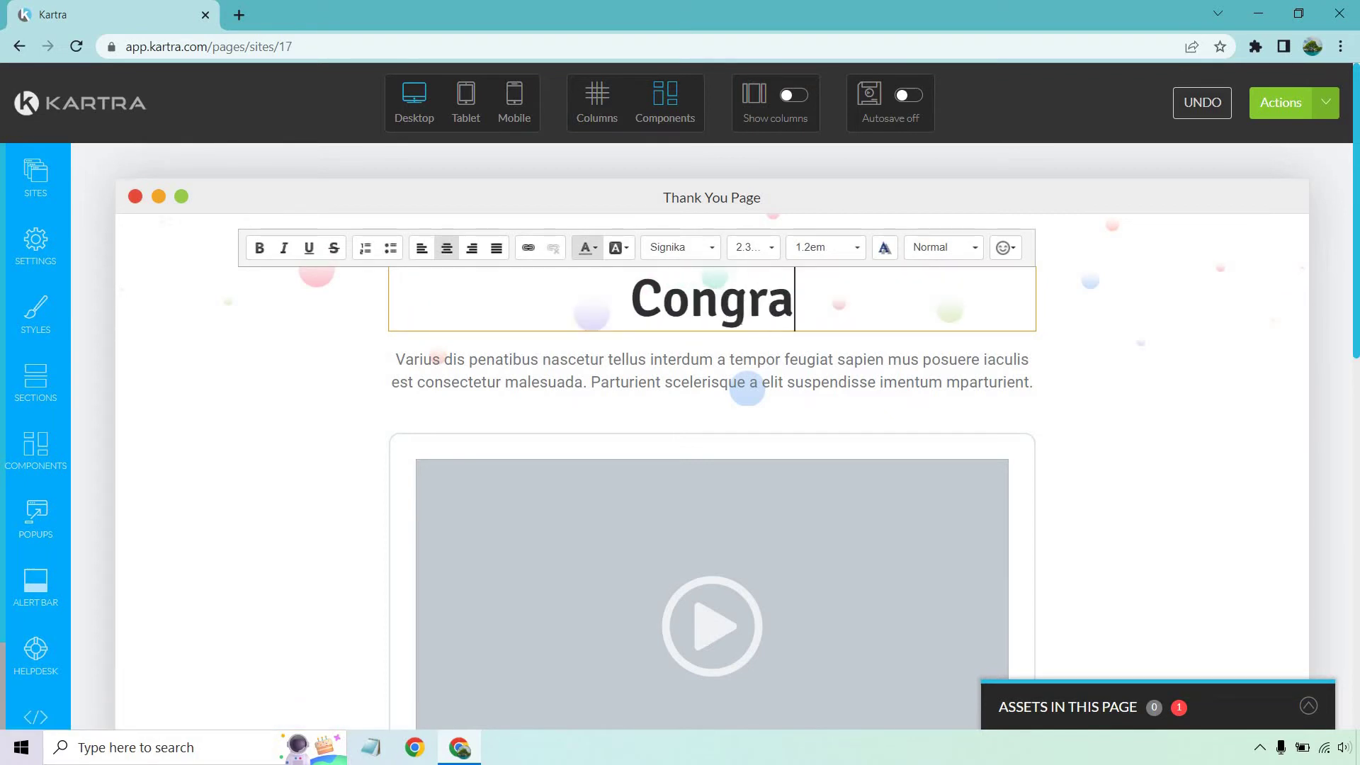
text(tulations!)
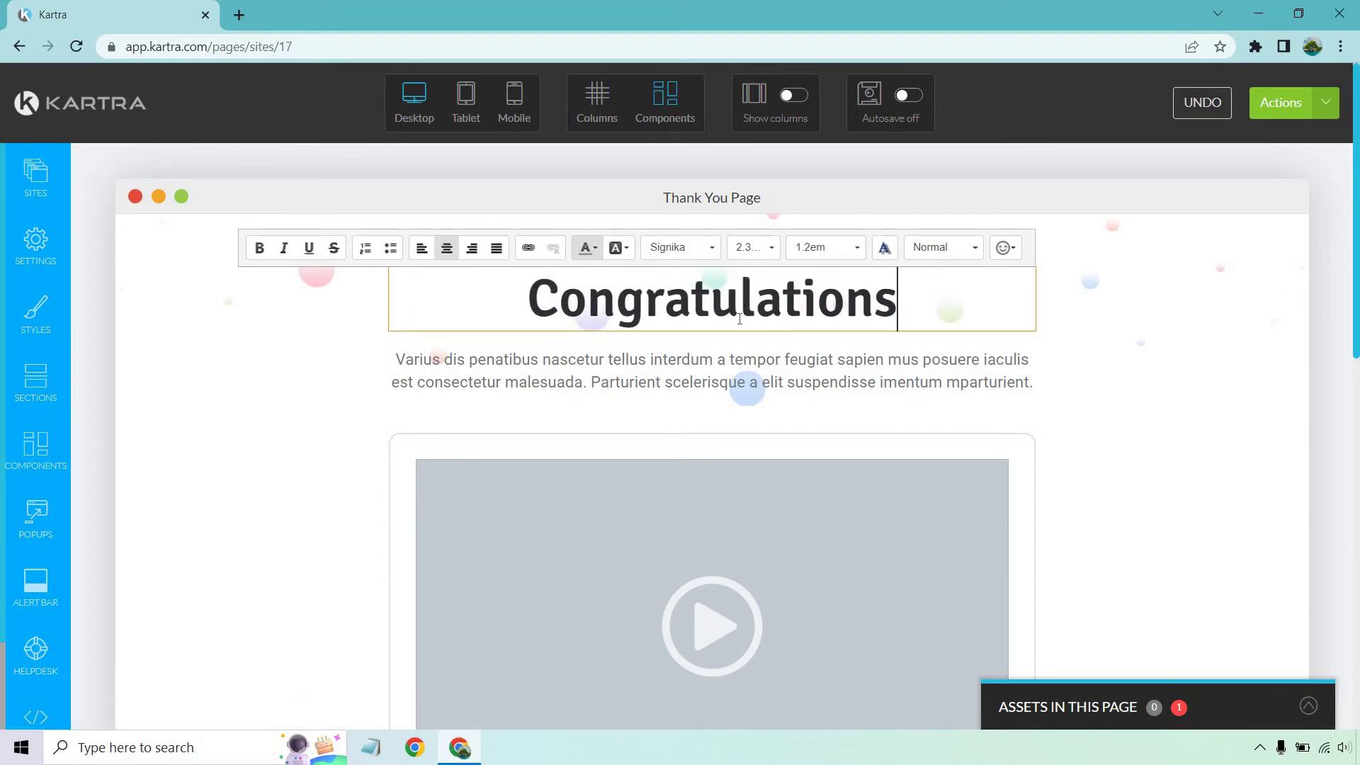
click(1192, 427)
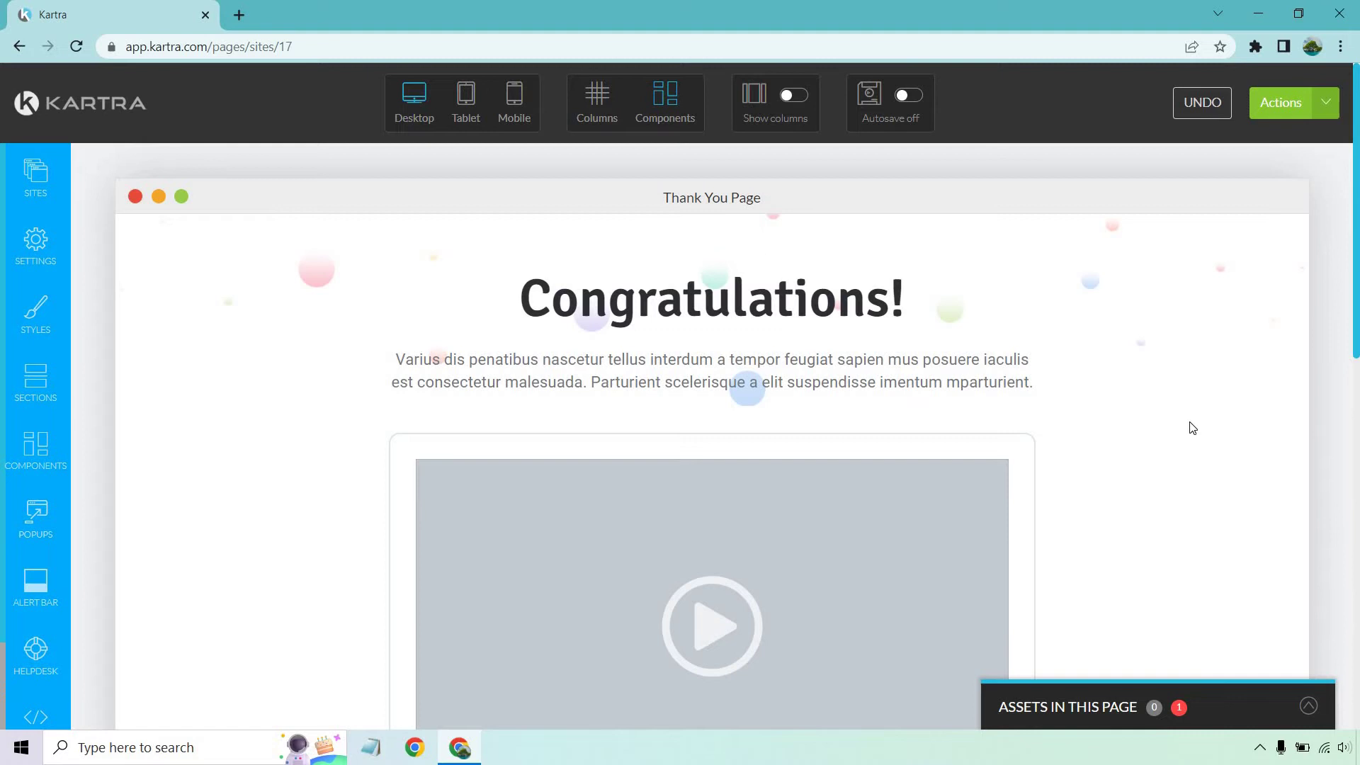
Step: Paste 'Please watch the video for the next important steps (your download is also below).' over the placeholder paragraph
mouse_move(743, 361)
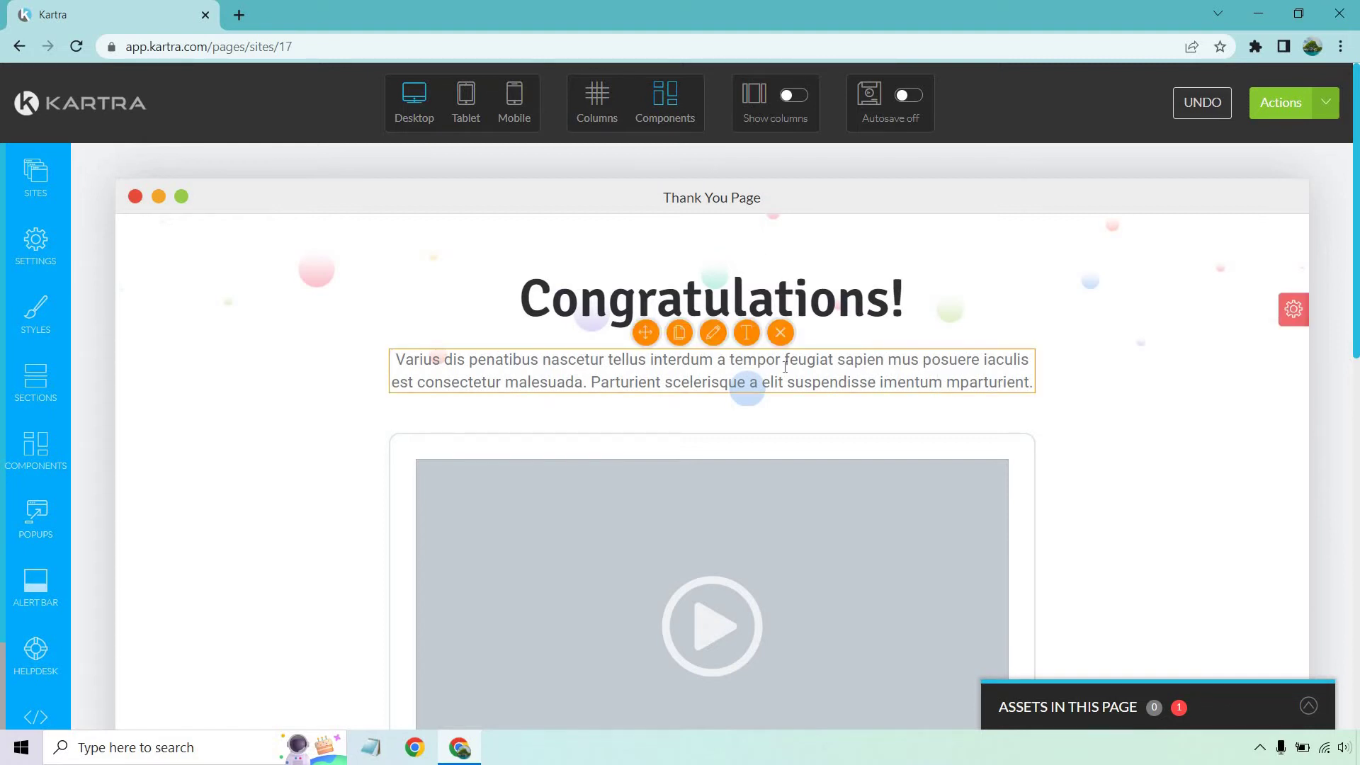
click(745, 337)
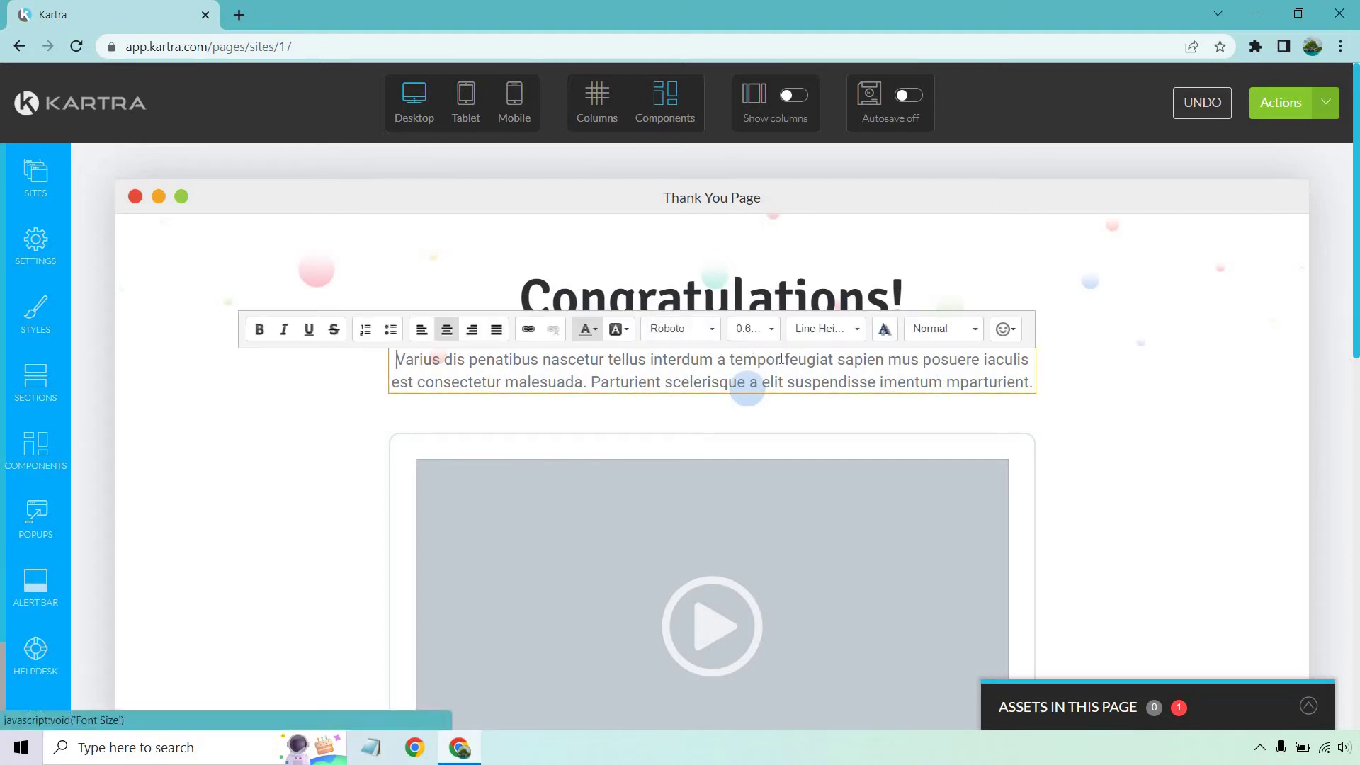
triple_click(781, 359)
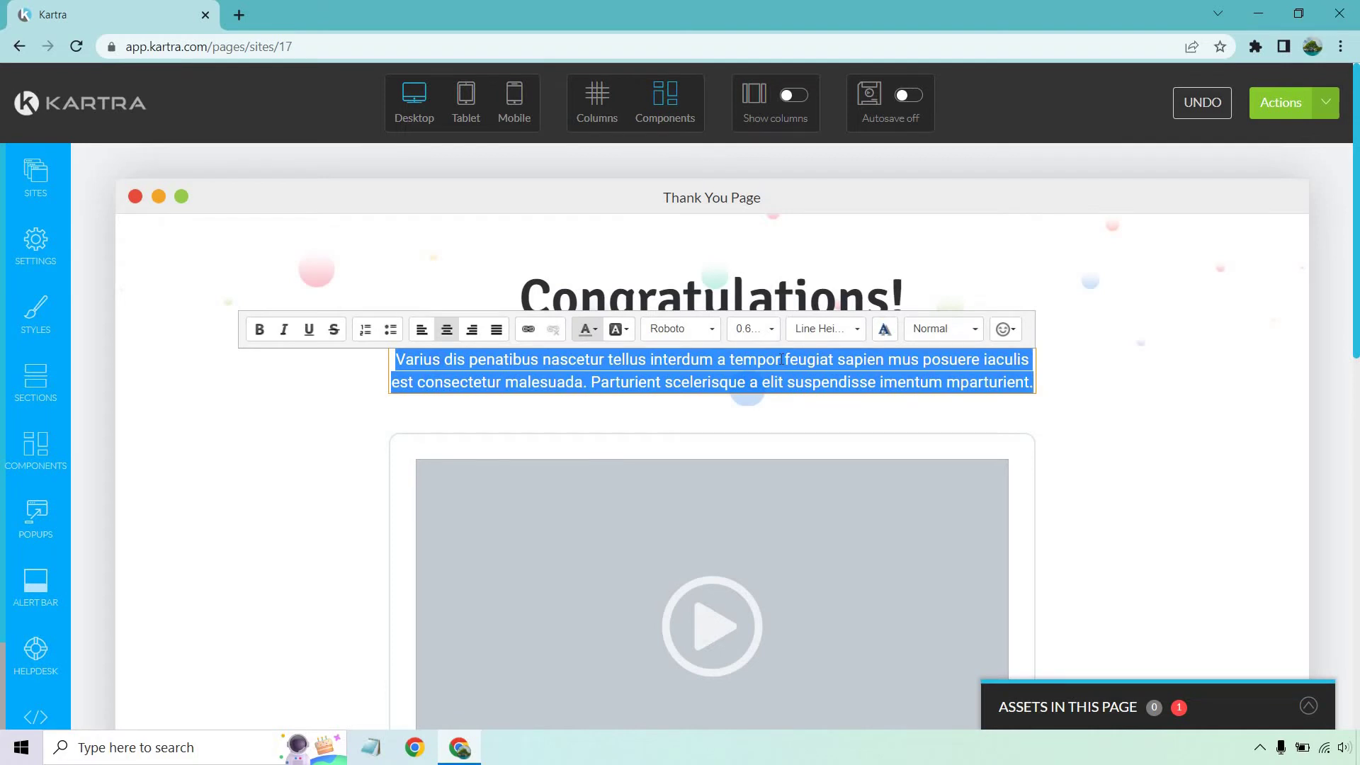
text(Please watch the video for the next important steps (your download is also below).)
click(1279, 431)
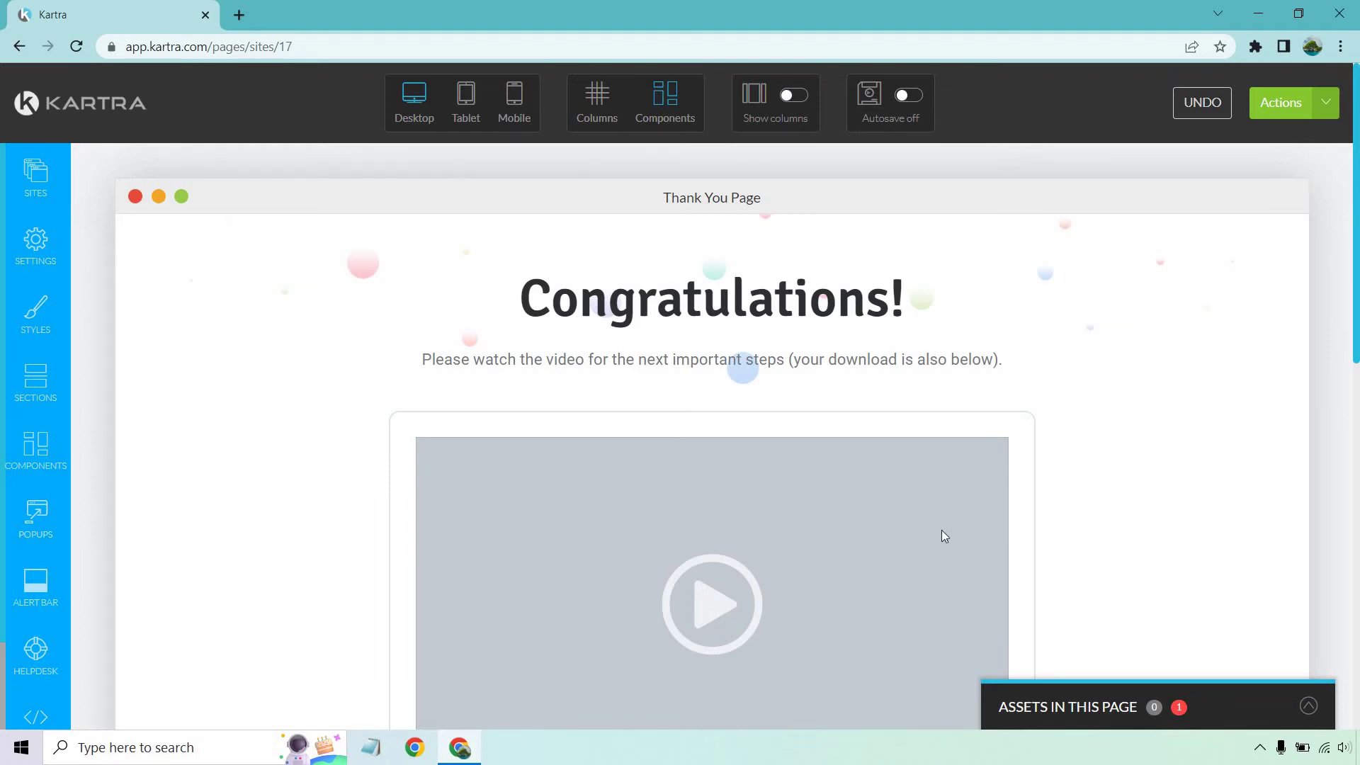
Step: Swap the grey video placeholder for the Kartra video 'Optin' and apply it
click(875, 566)
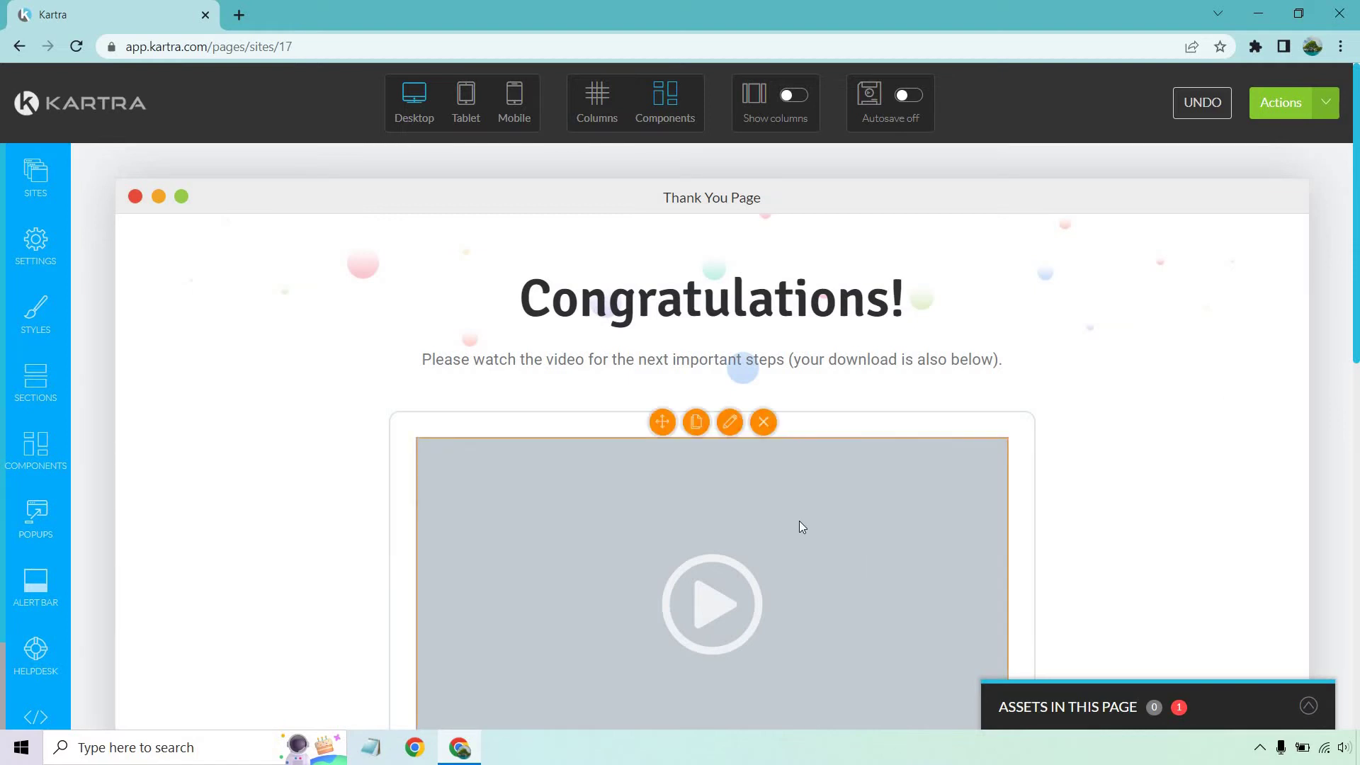
click(729, 422)
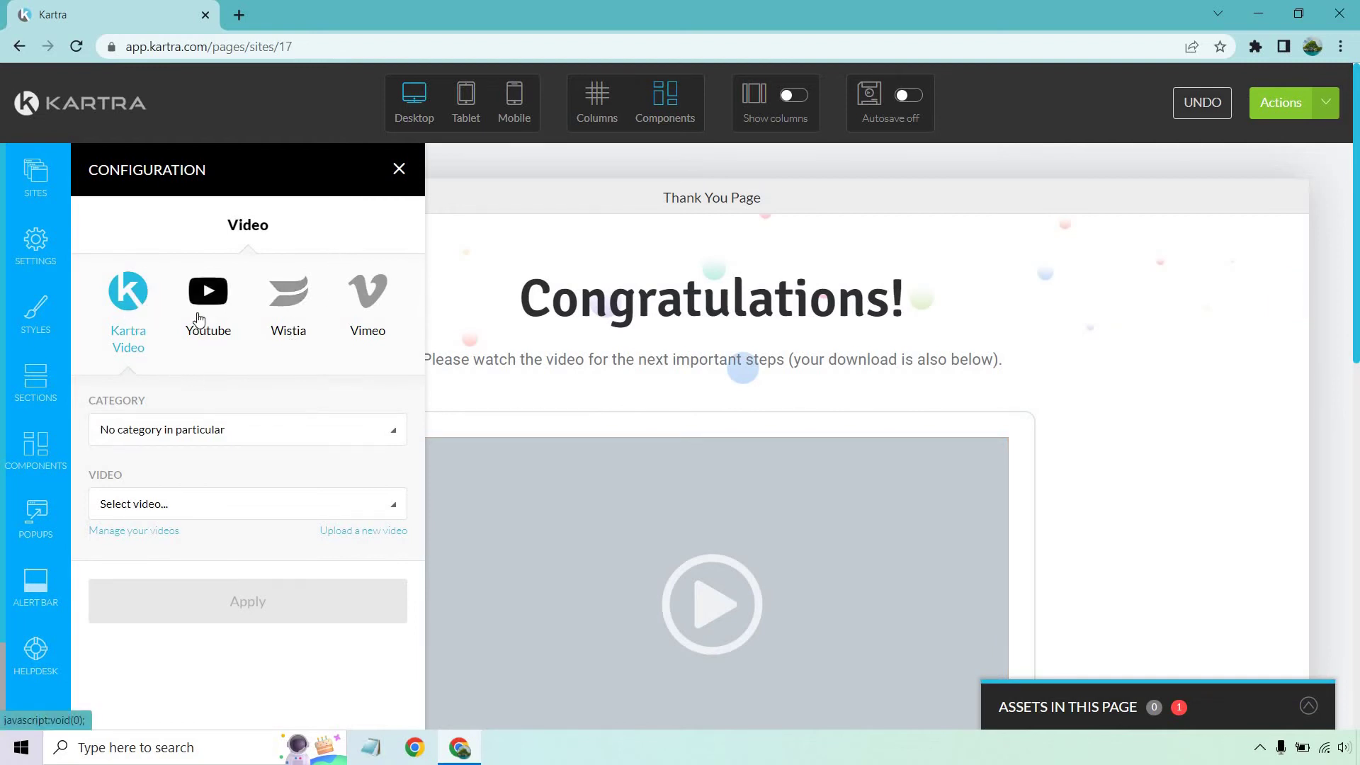
click(264, 504)
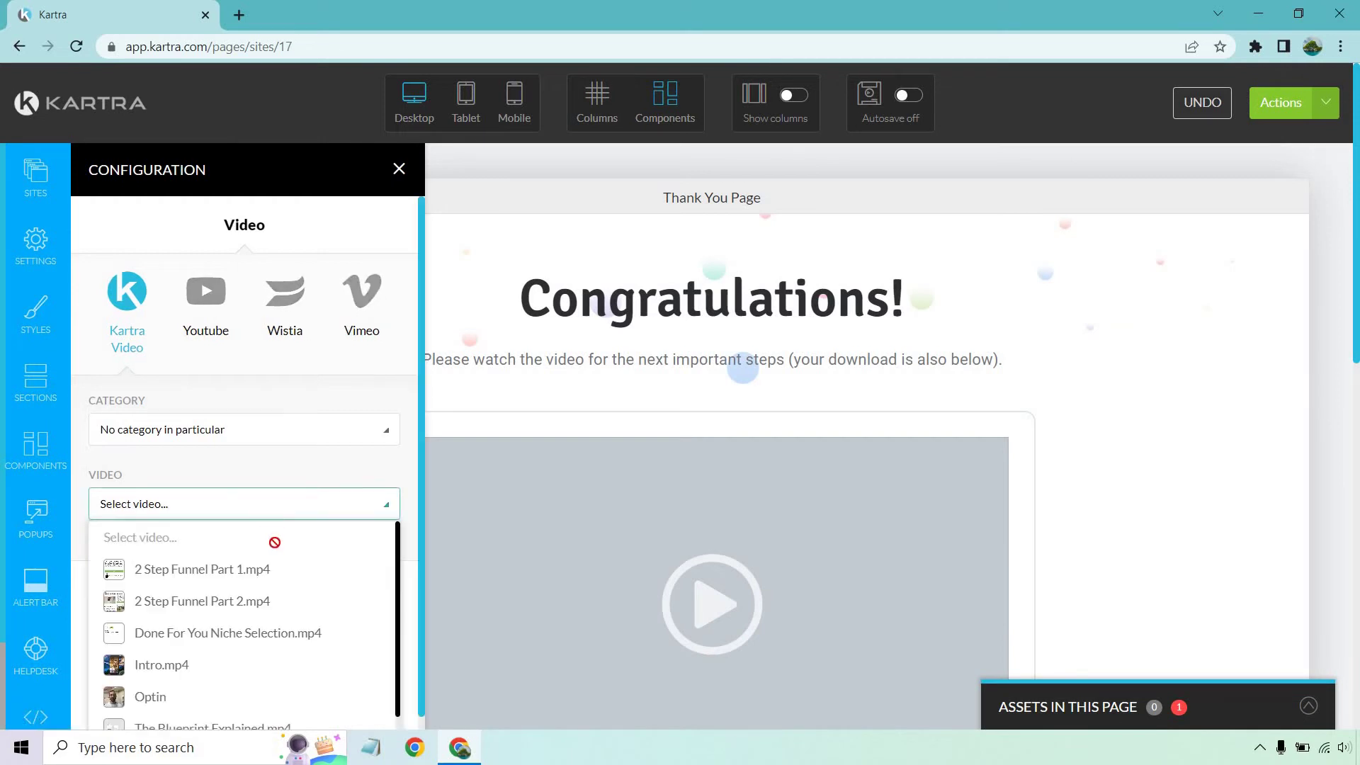
click(150, 696)
scroll(266, 522, down, 3)
scroll(290, 510, down, 1)
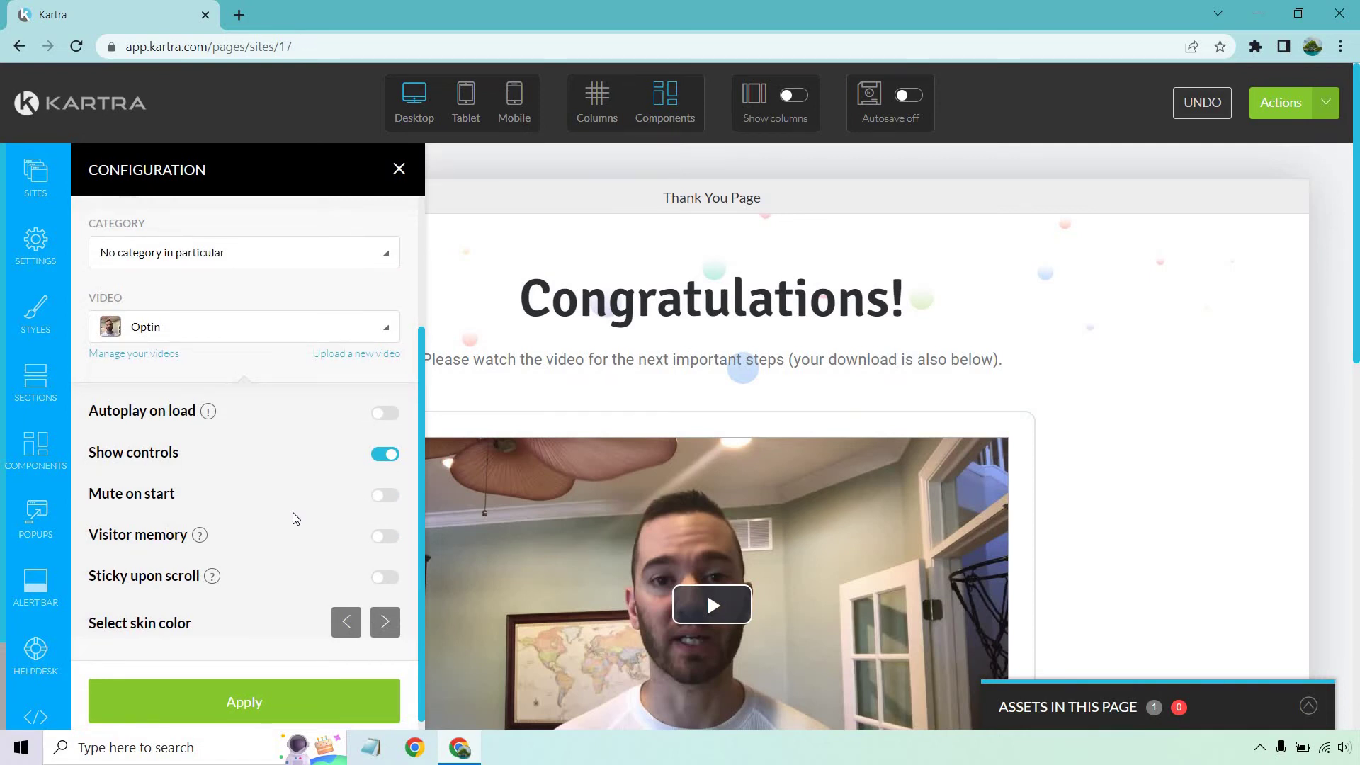
scroll(291, 480, down, 1)
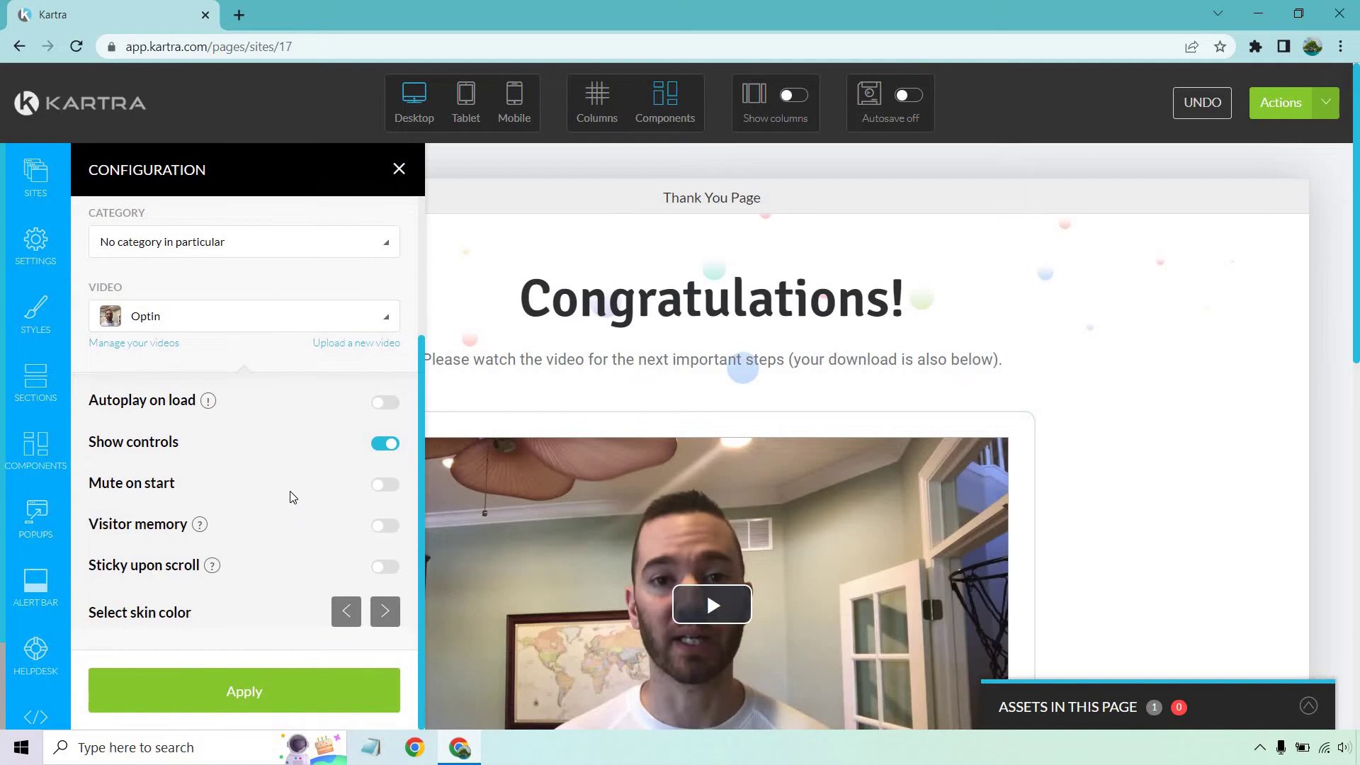
click(298, 702)
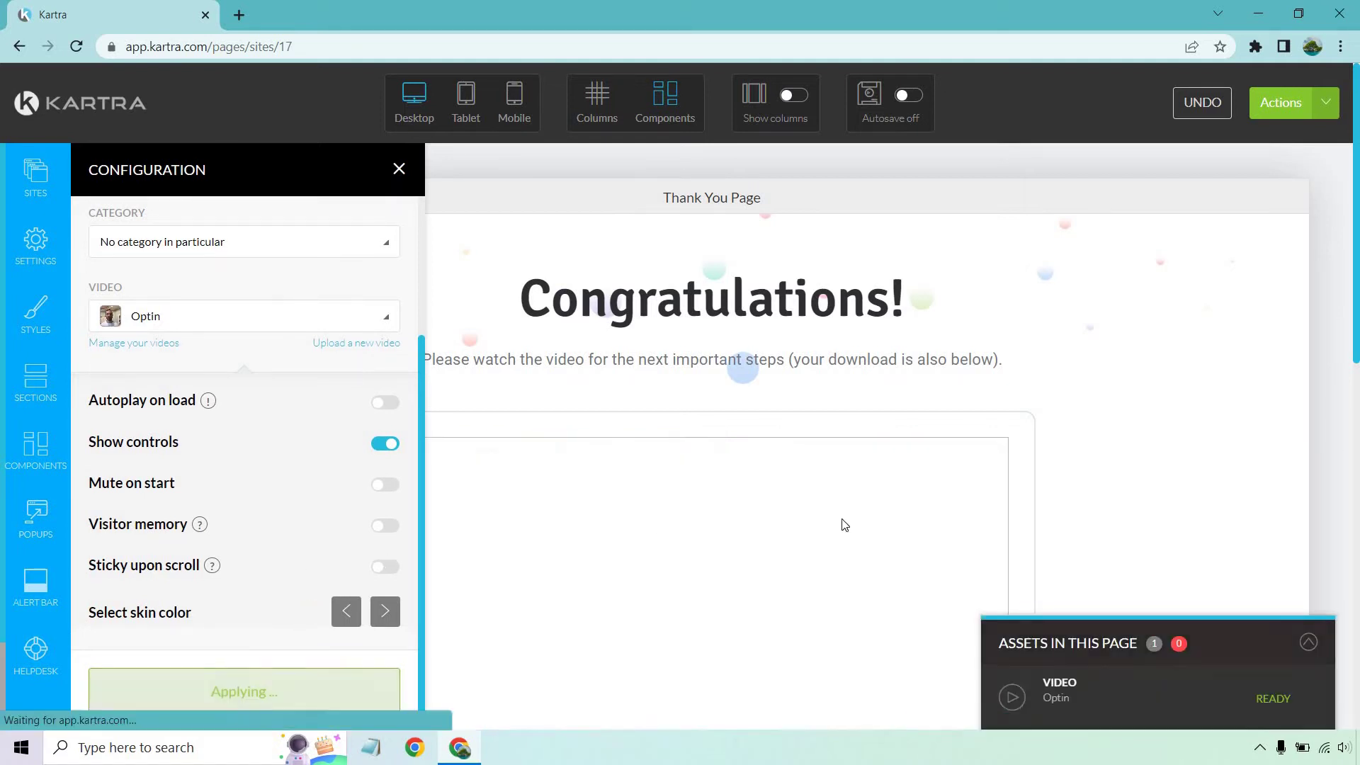
Step: Change the heading below the video to 'Access Your Download Below'
click(399, 170)
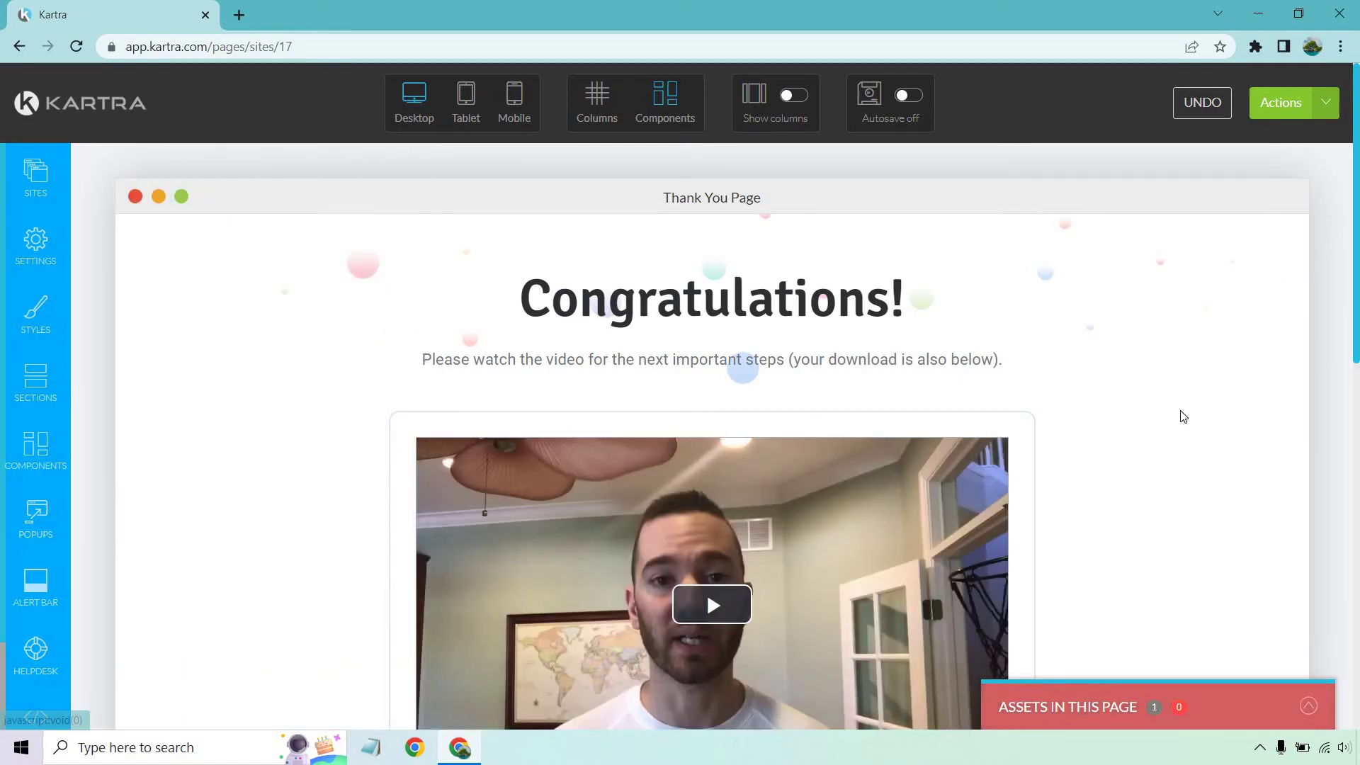
scroll(1161, 337, down, 6)
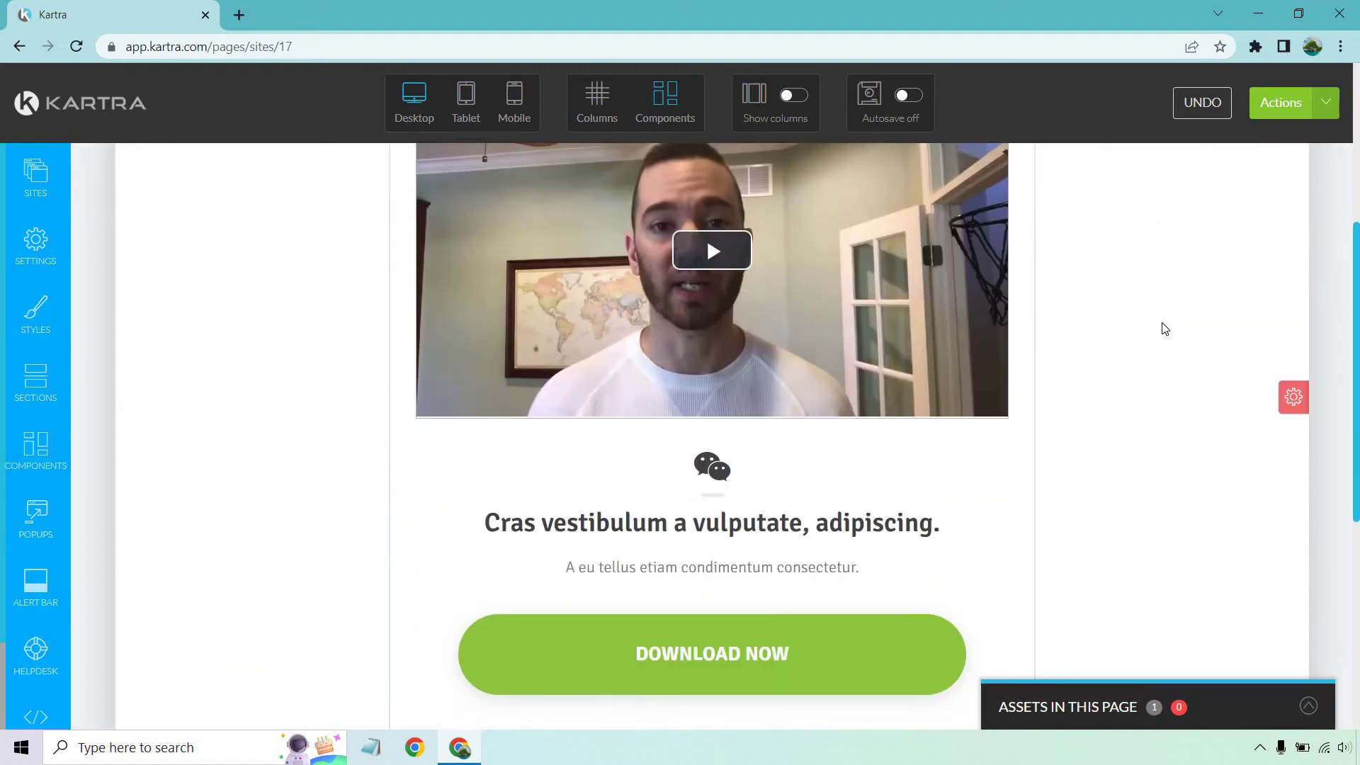
click(842, 439)
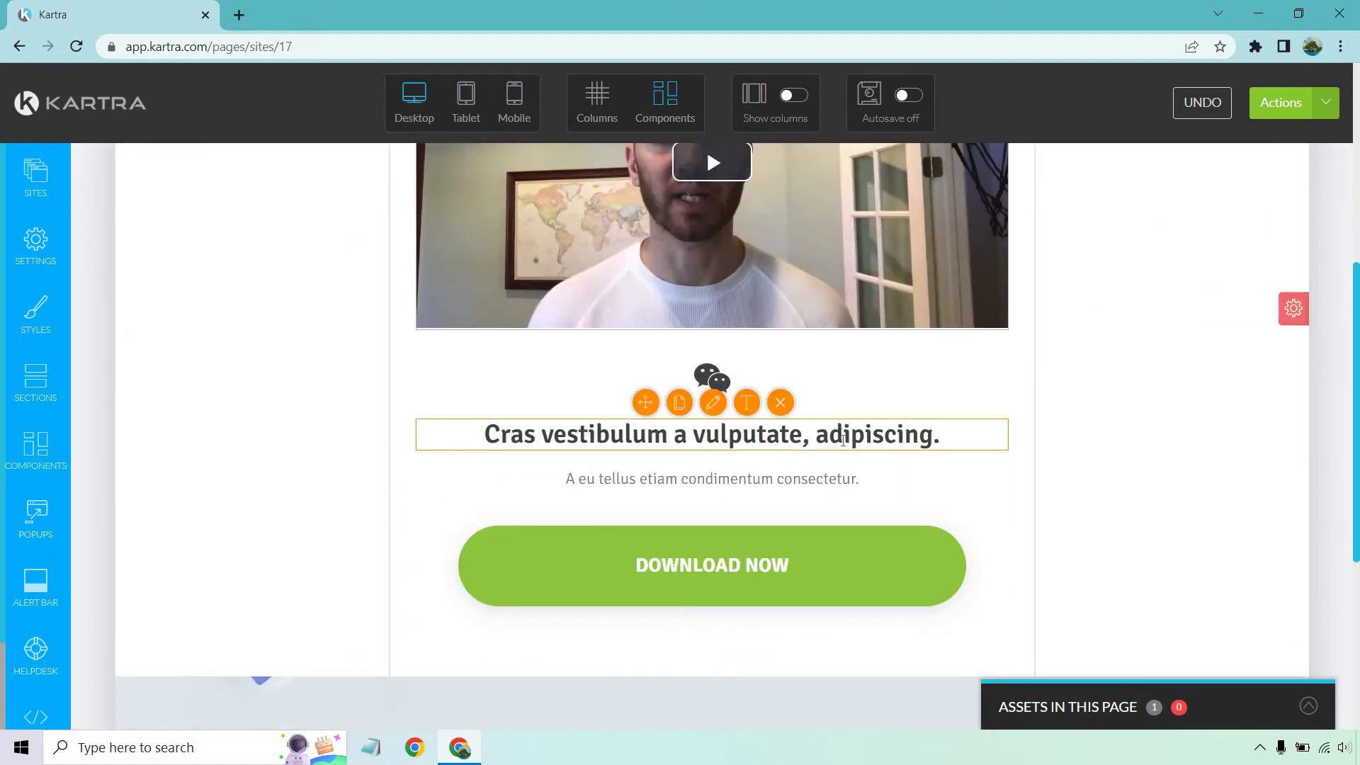
click(747, 404)
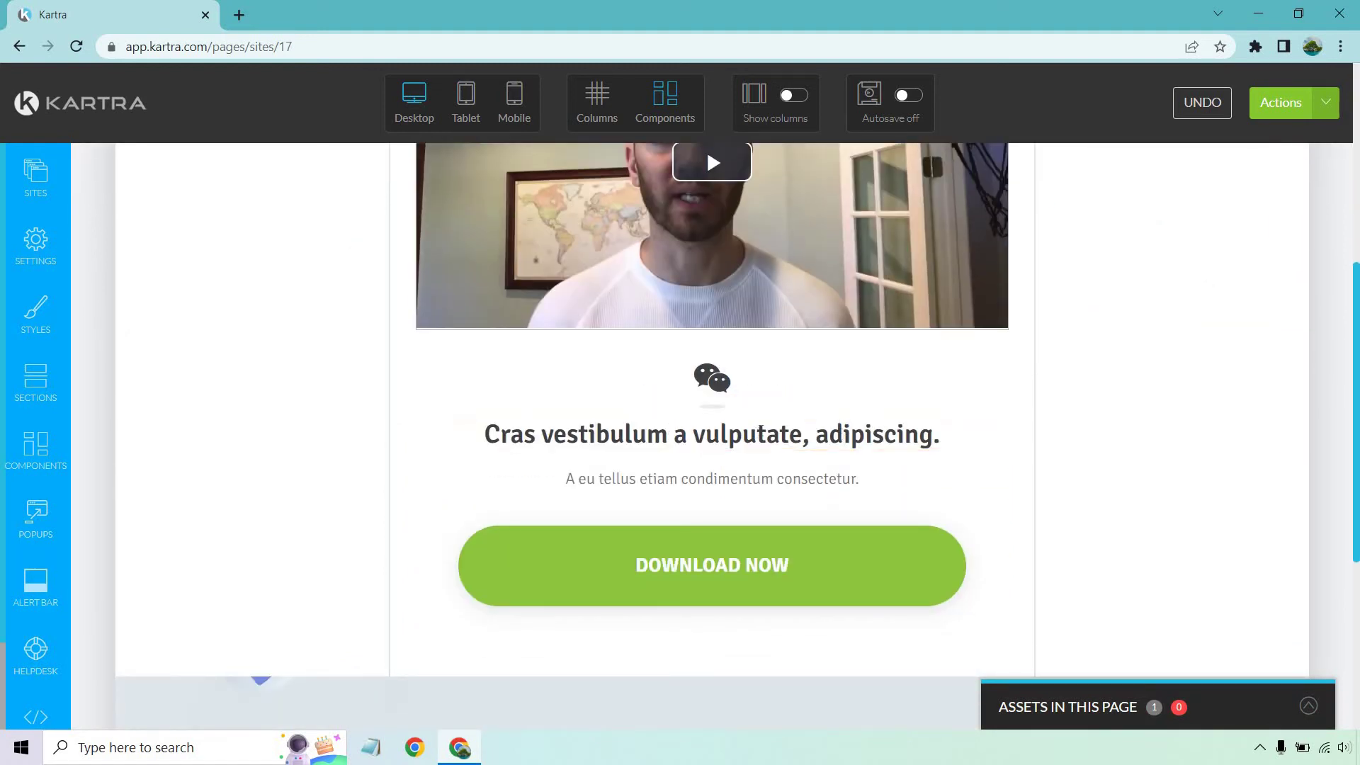
text(Access Your )
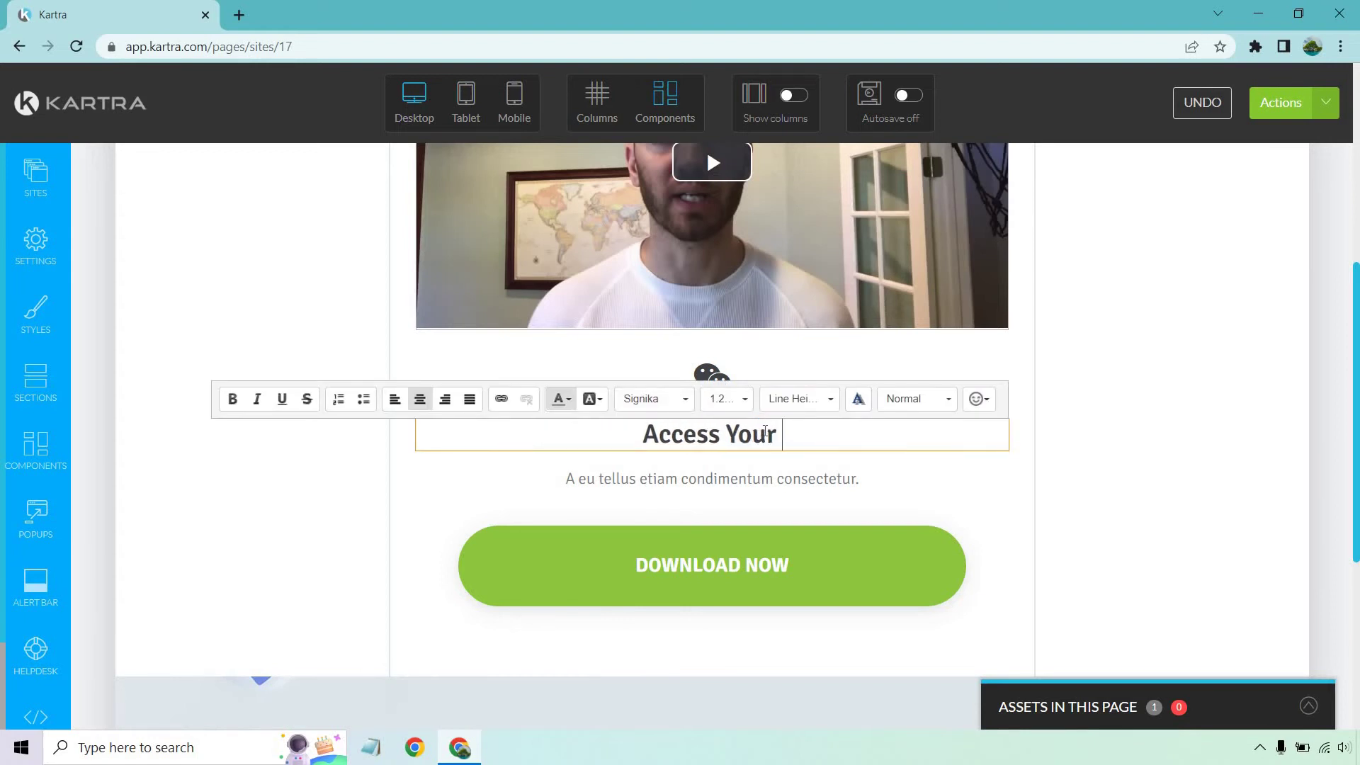
text(Download Below)
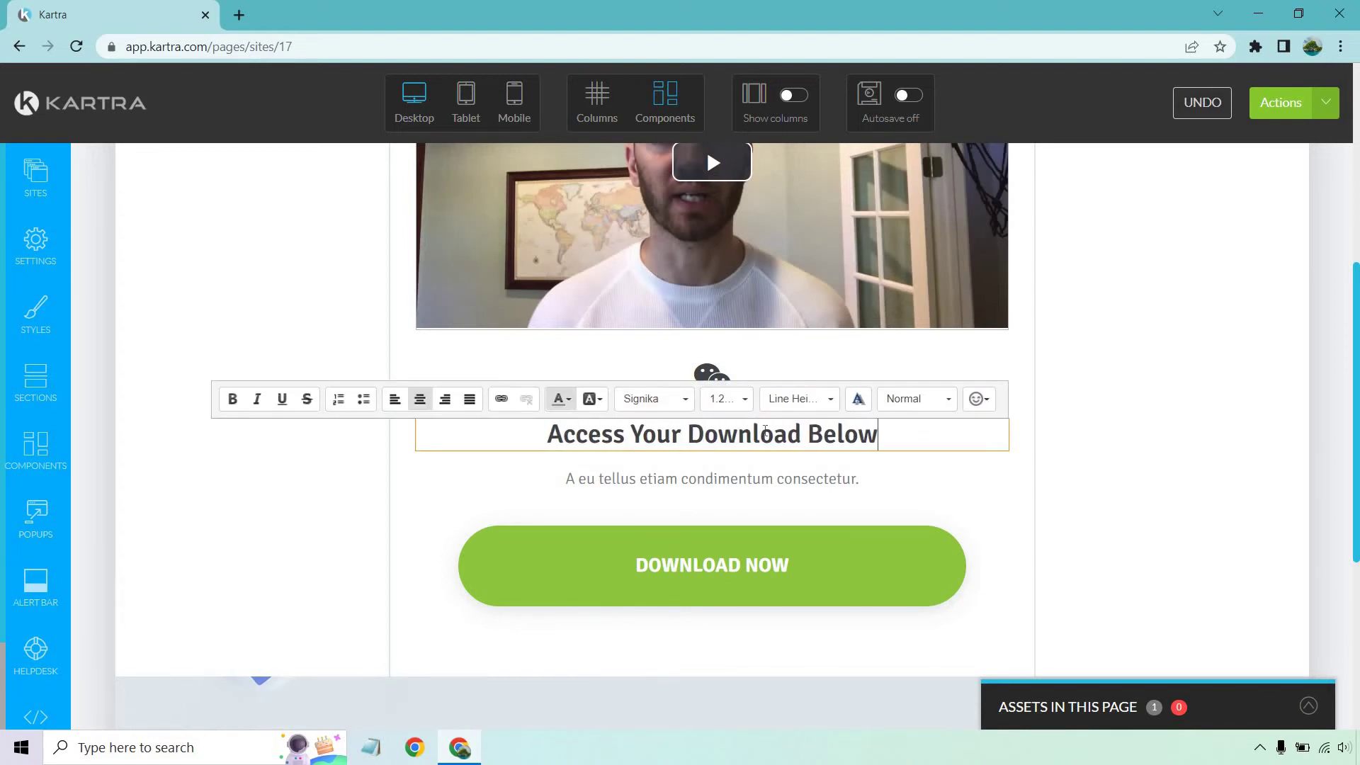
click(799, 485)
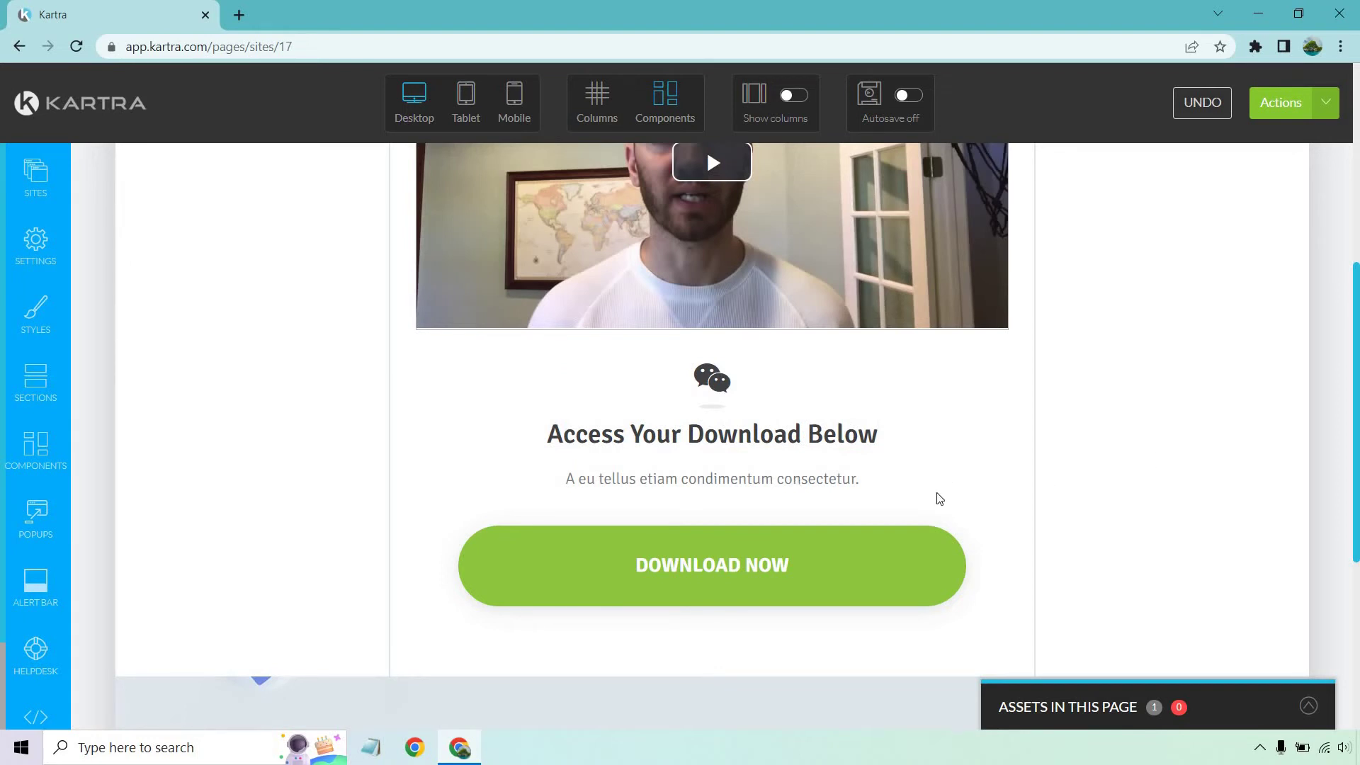
Step: Replace the paragraph under the download heading with 'See How To Double Your Sales Without Using Paid Ads'
mouse_move(790, 478)
click(747, 452)
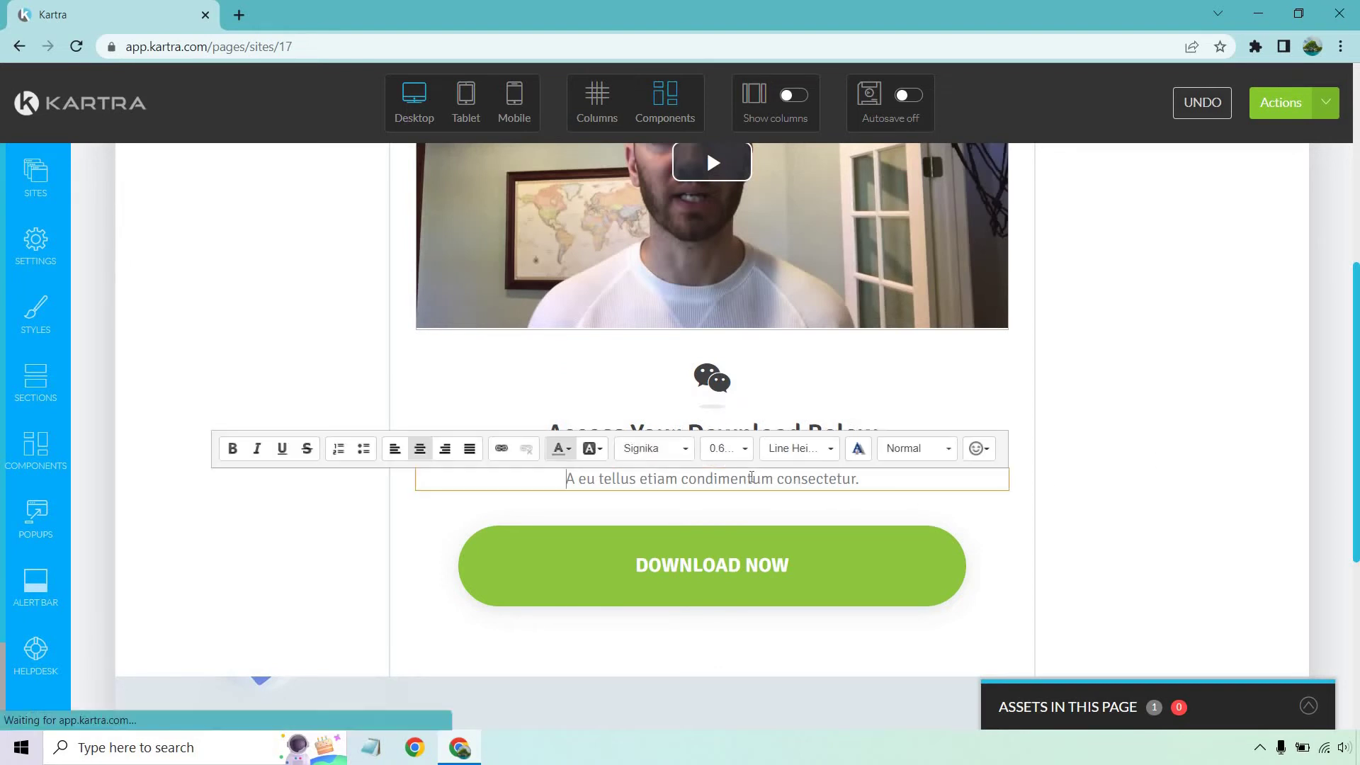
triple_click(755, 479)
text(See How To )
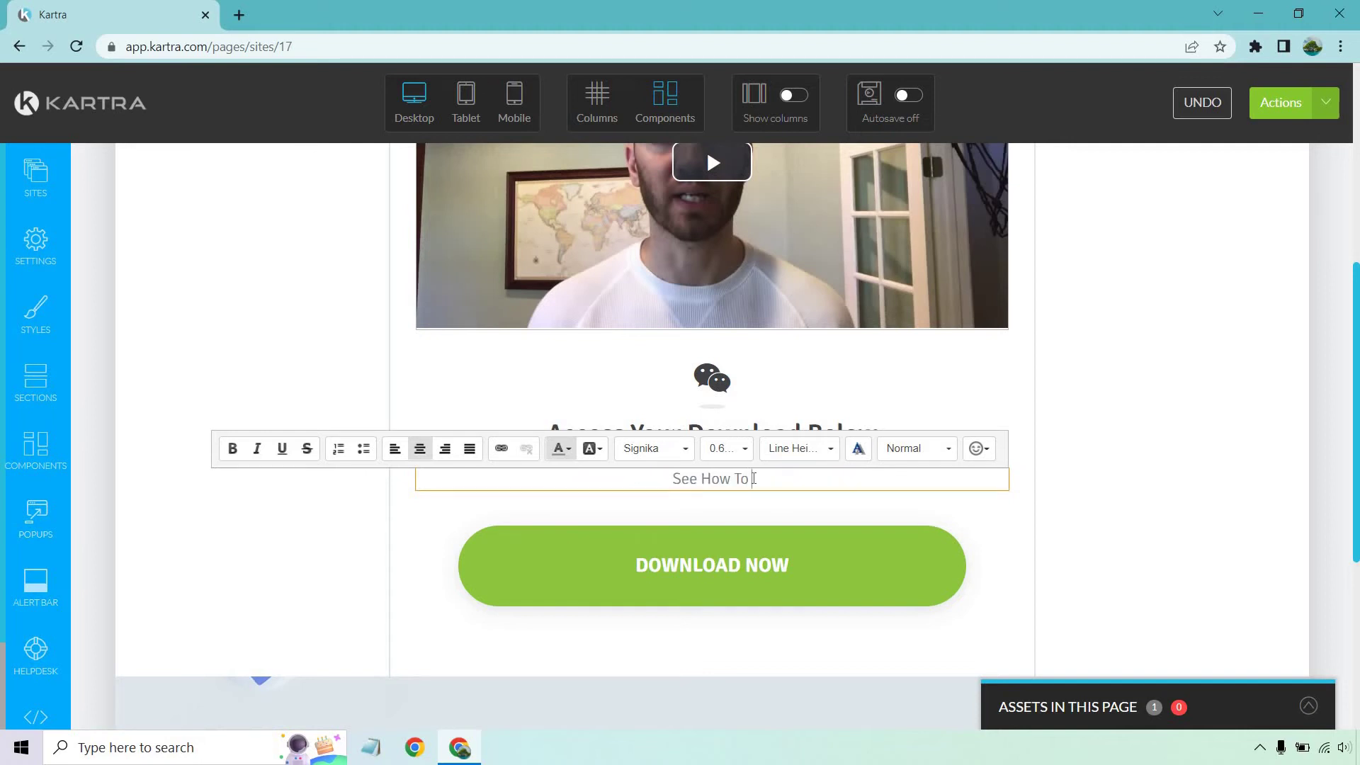
text(Double Your S)
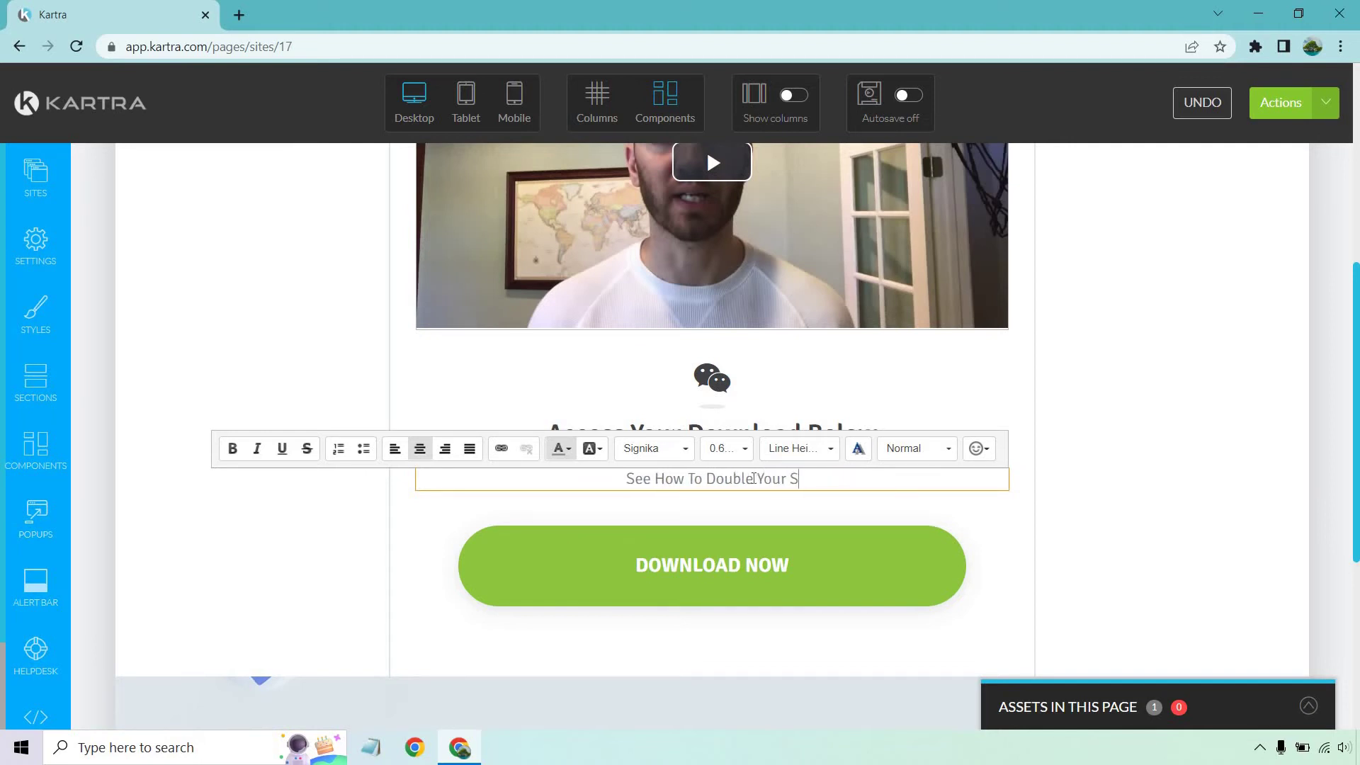
text(ales Without Usin)
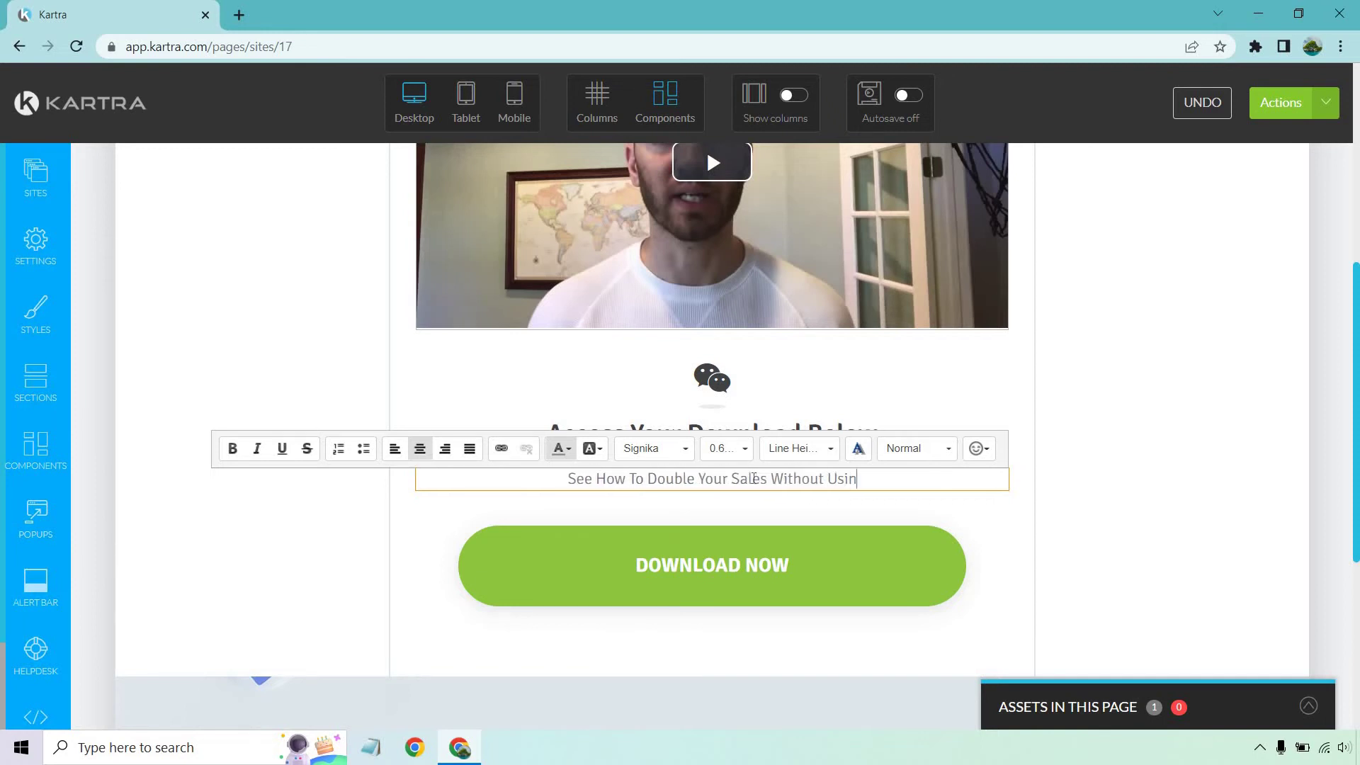
text(g Paid Ads)
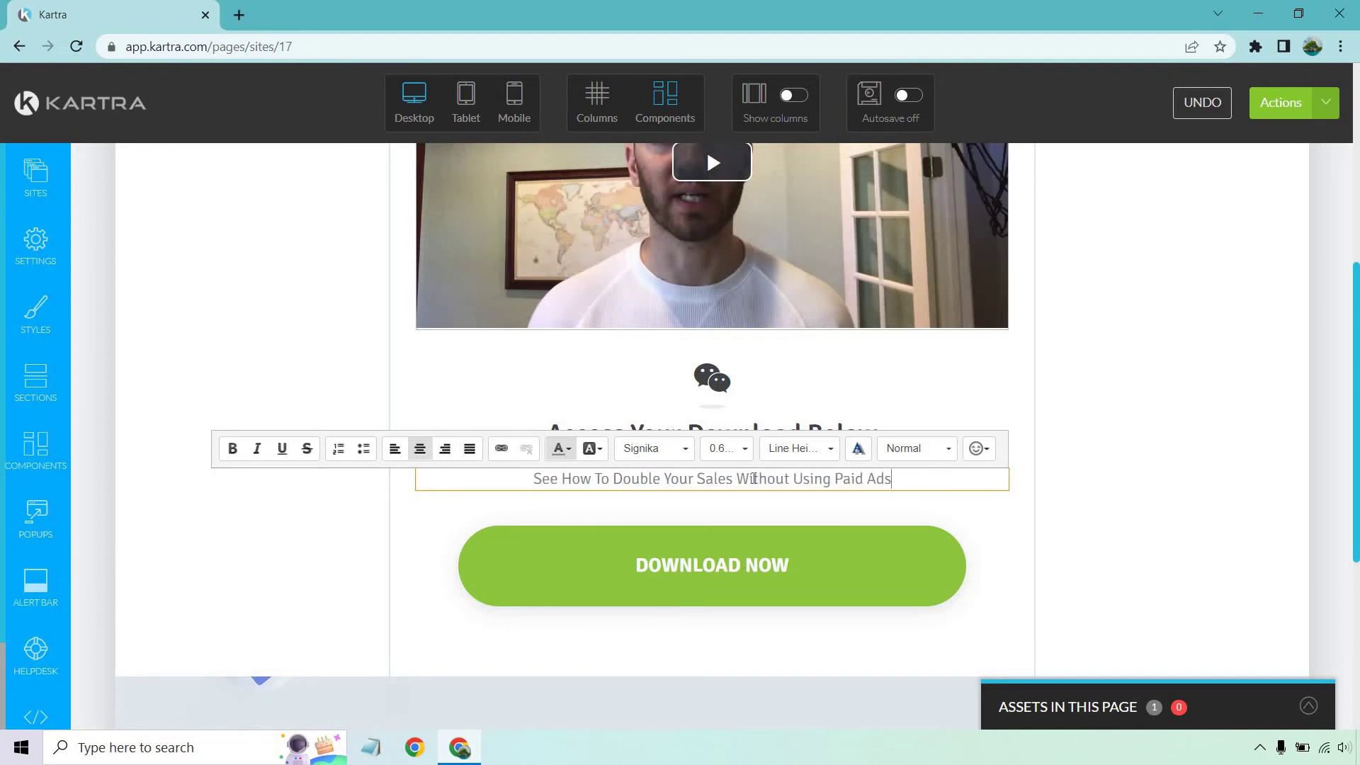
click(1012, 556)
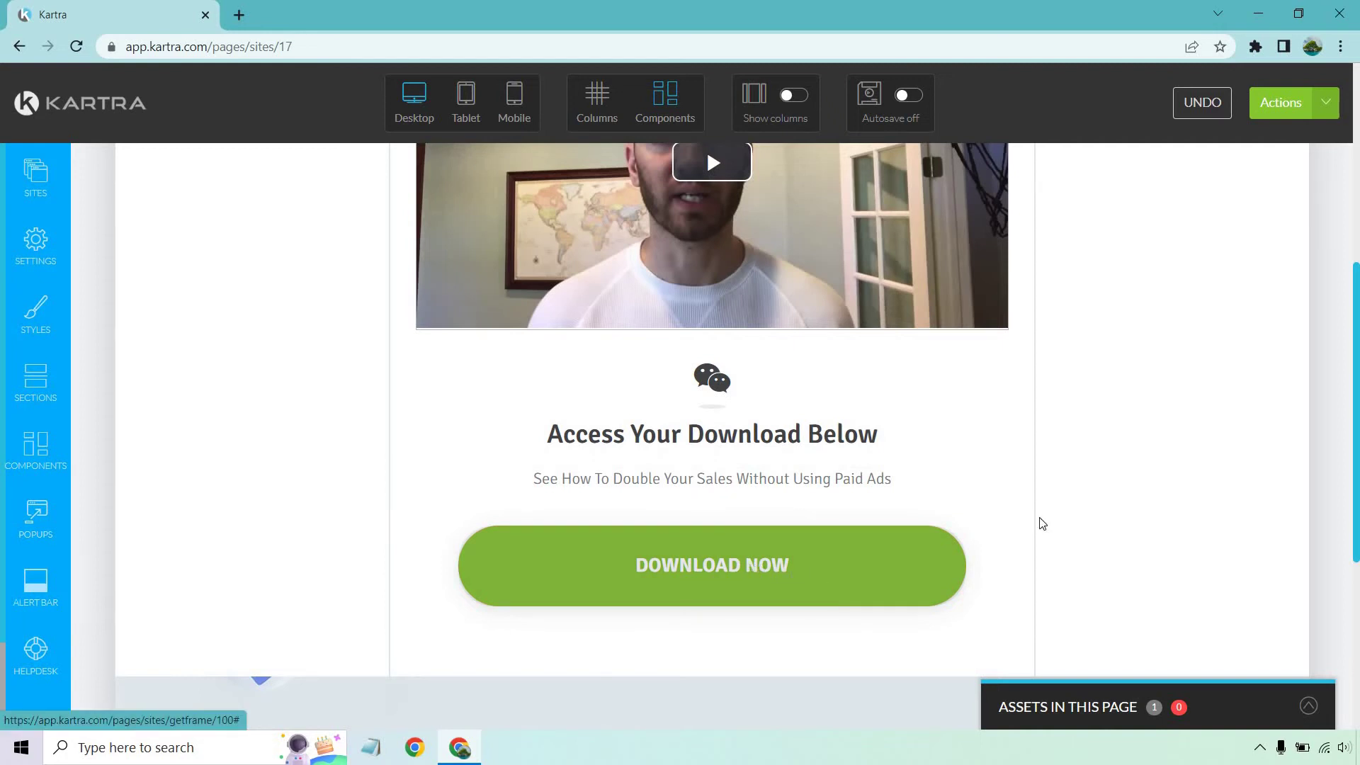
Step: Set the DOWNLOAD NOW button's link destination to an external custom URL
click(758, 563)
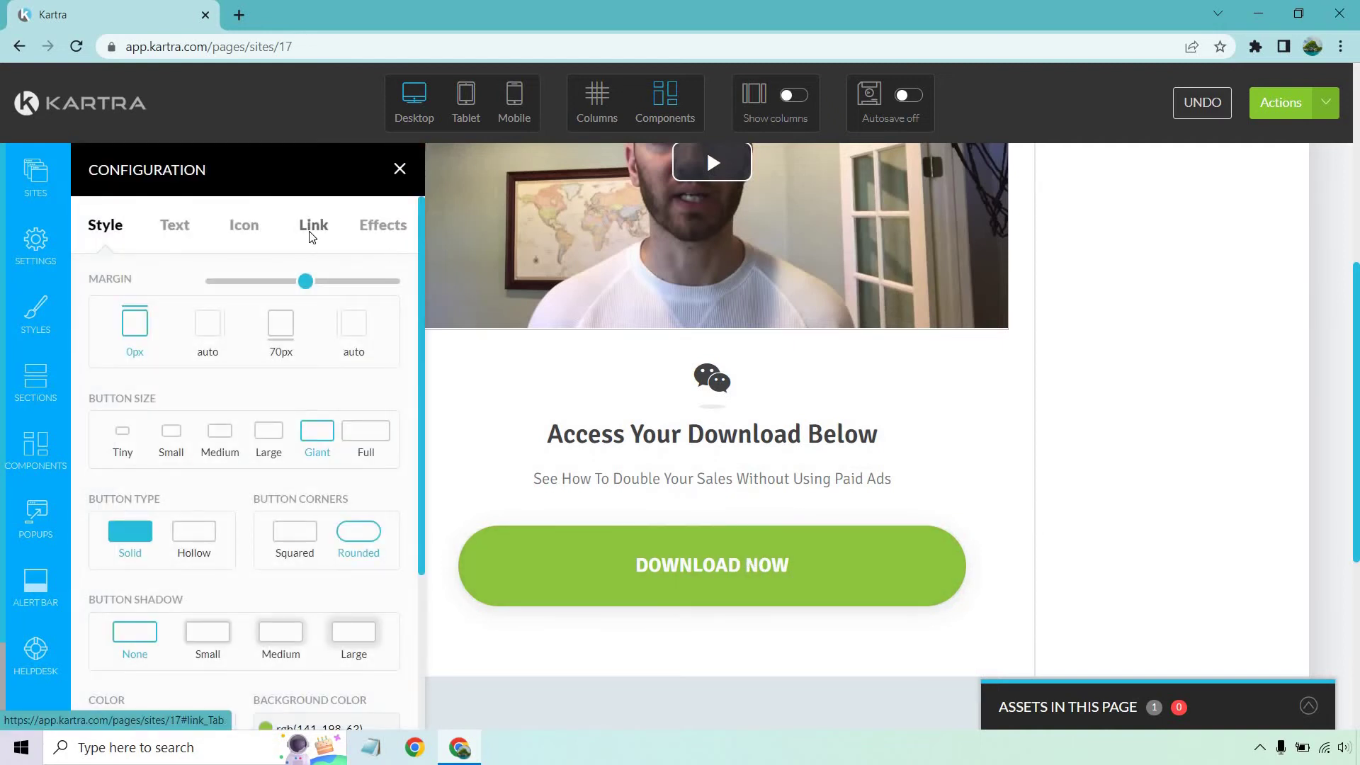
click(311, 233)
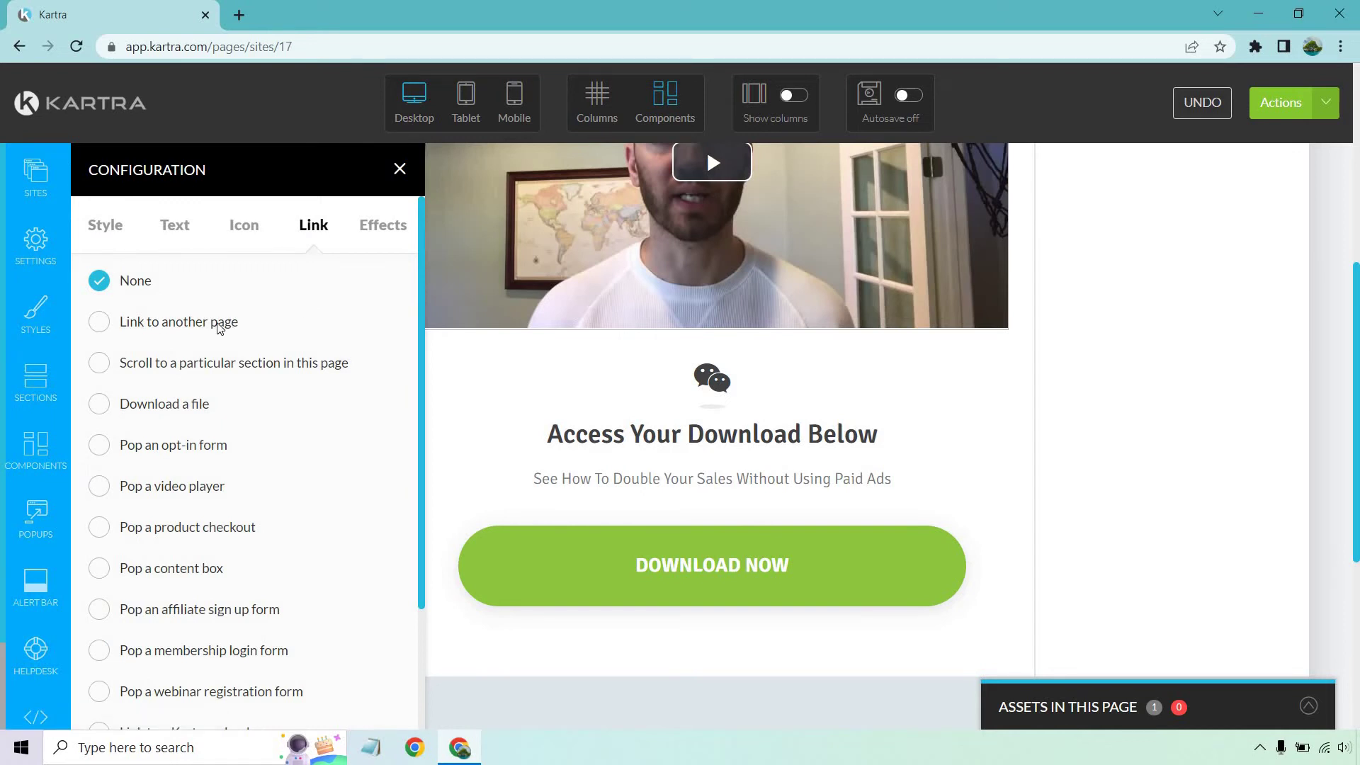
click(177, 325)
scroll(228, 417, down, 3)
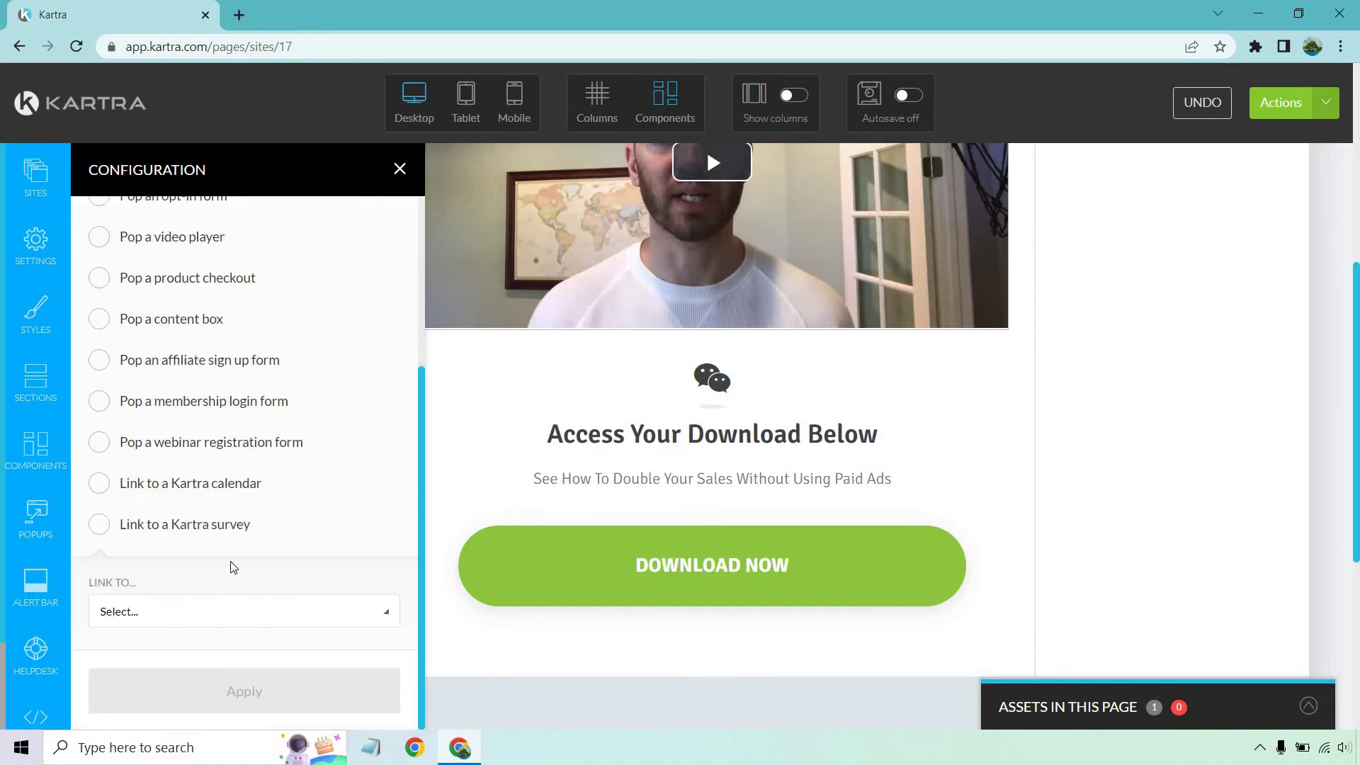
click(242, 613)
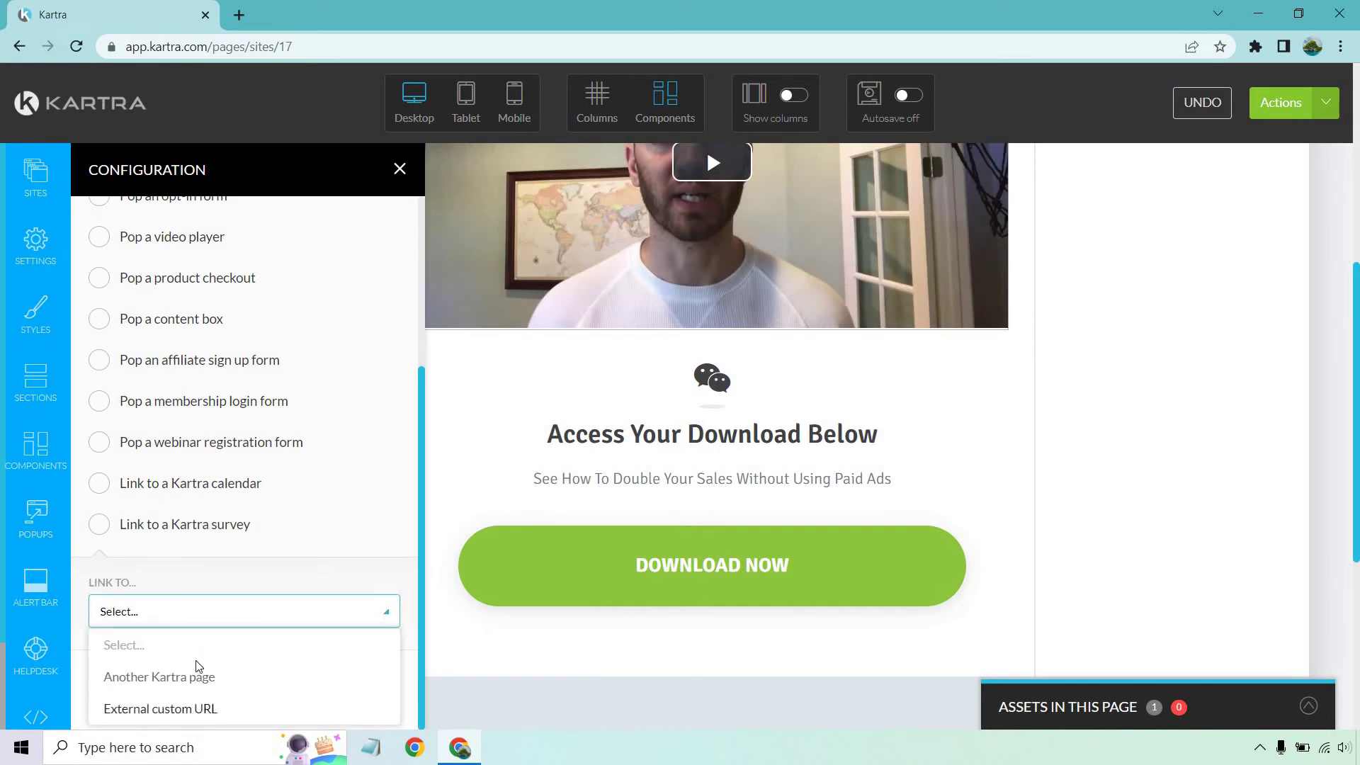
click(183, 707)
scroll(288, 531, down, 2)
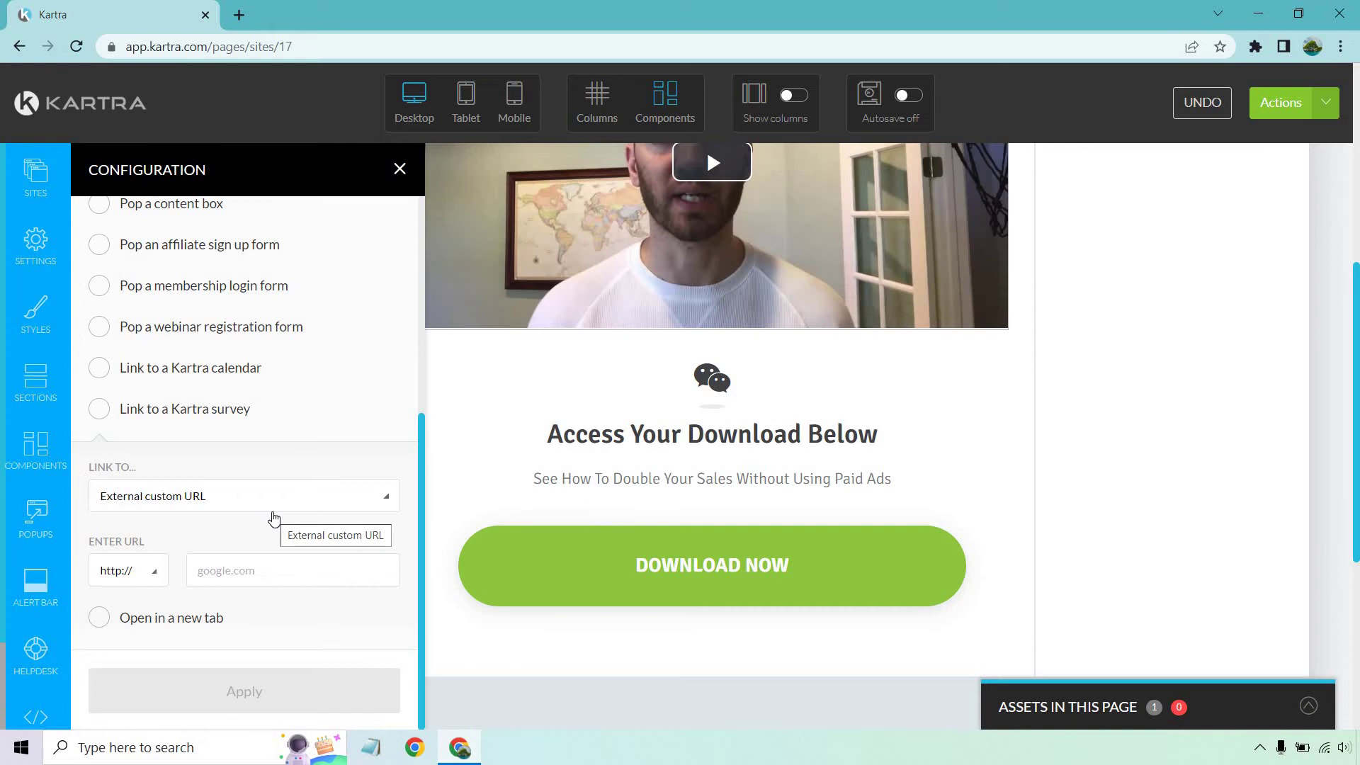
Step: Enter yourfreebook.com/gfhdjsk as the address, open it in a new tab, and apply
click(328, 572)
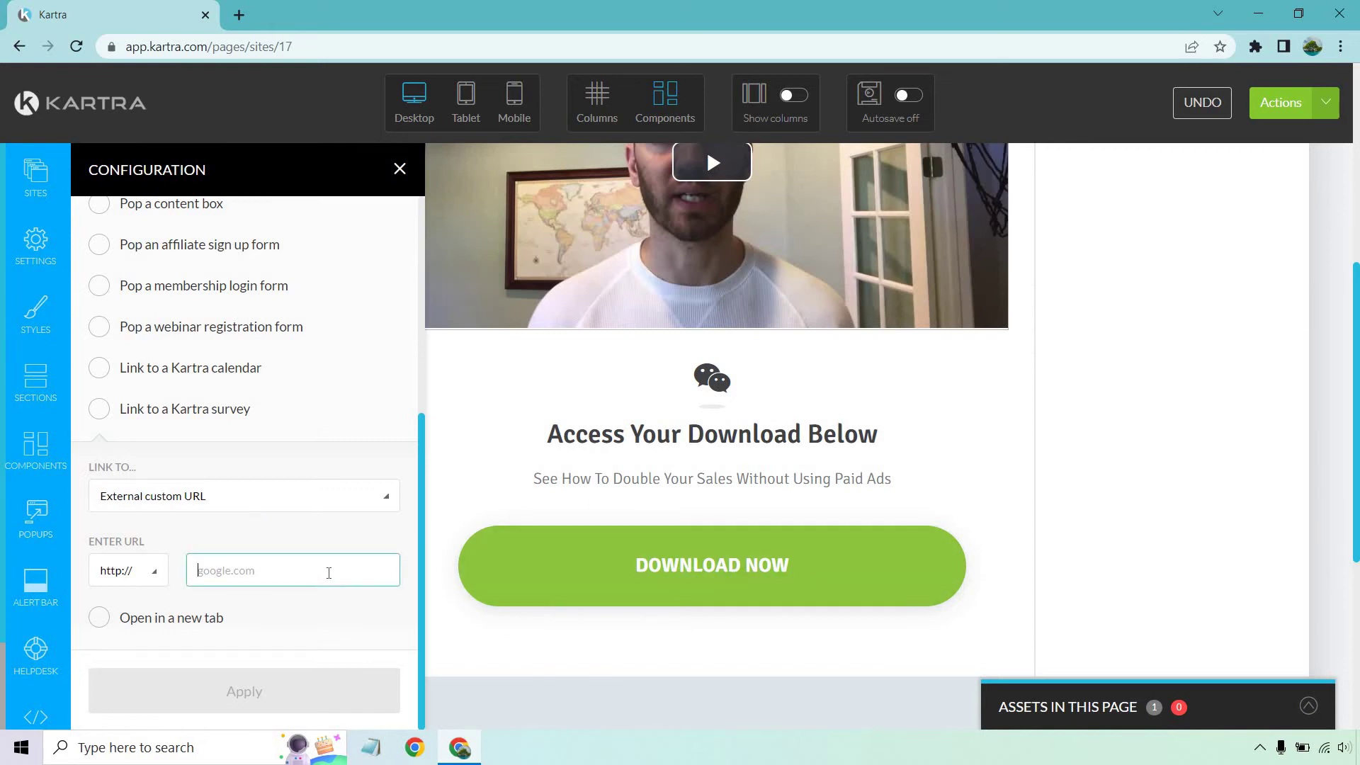
text(yourfreebook.com)
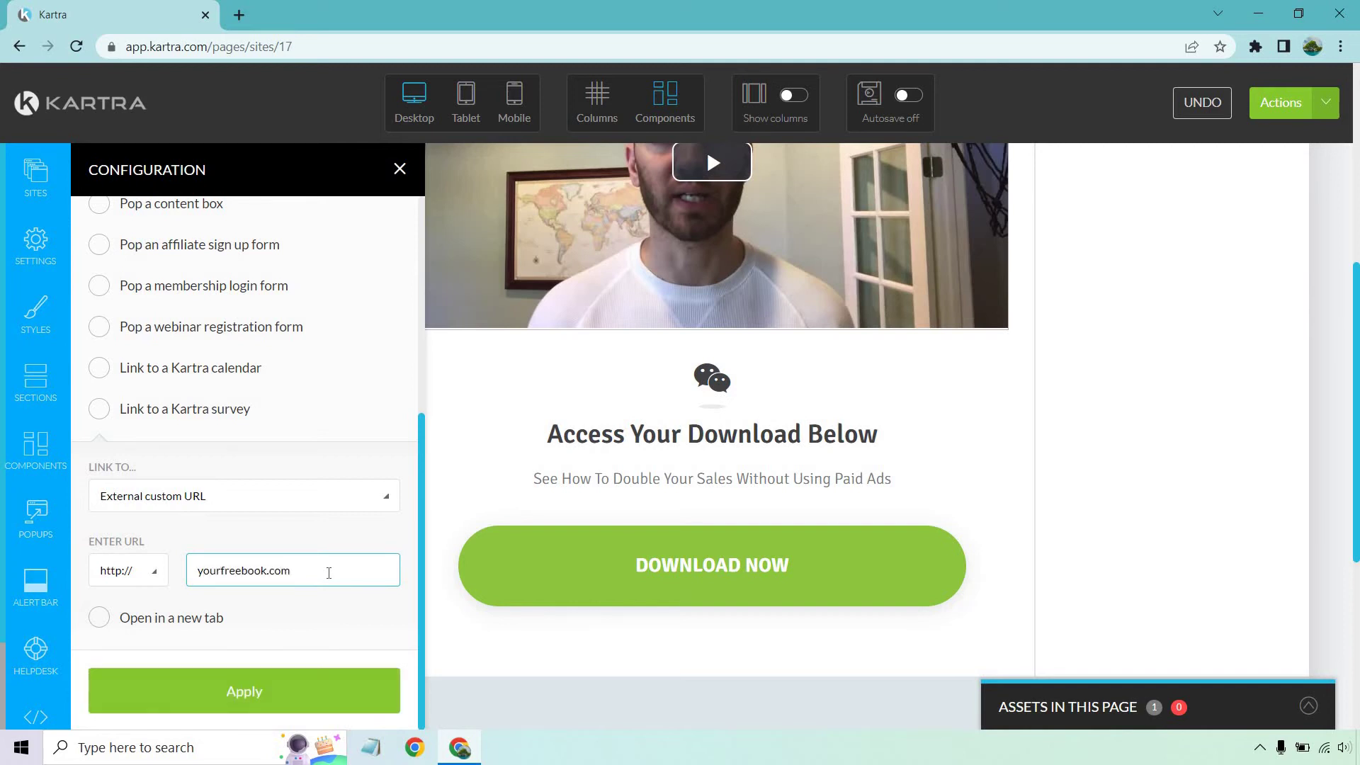
text(/gfhdjsk)
double_click(328, 573)
click(189, 623)
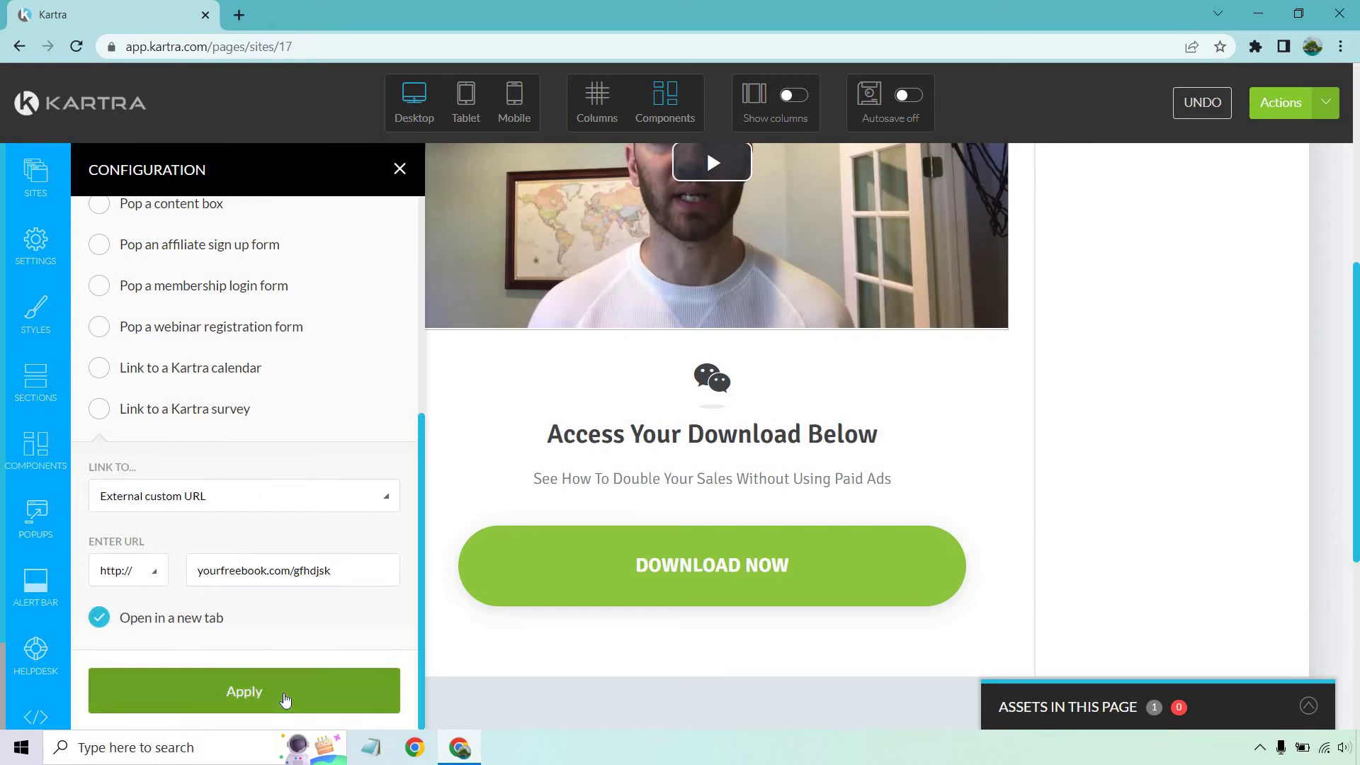
click(283, 695)
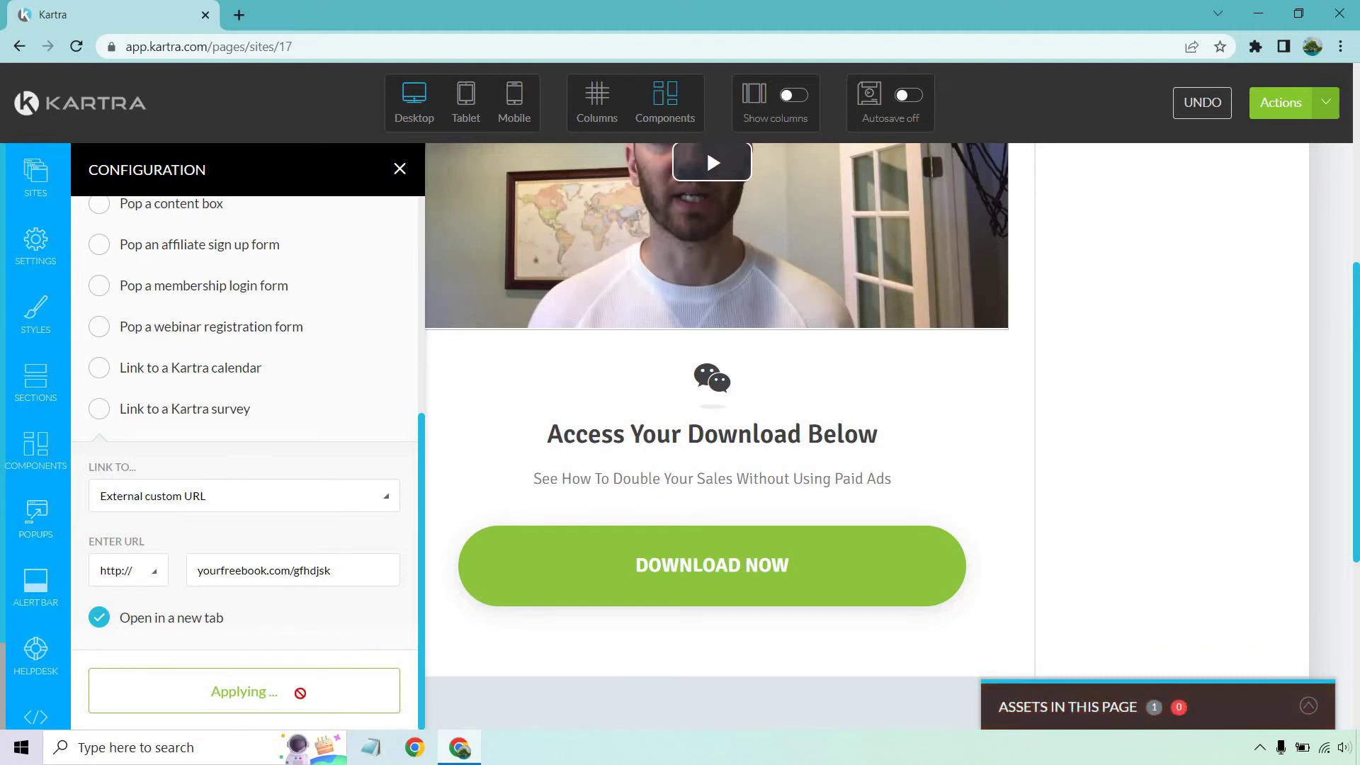
click(398, 170)
scroll(1220, 434, up, 4)
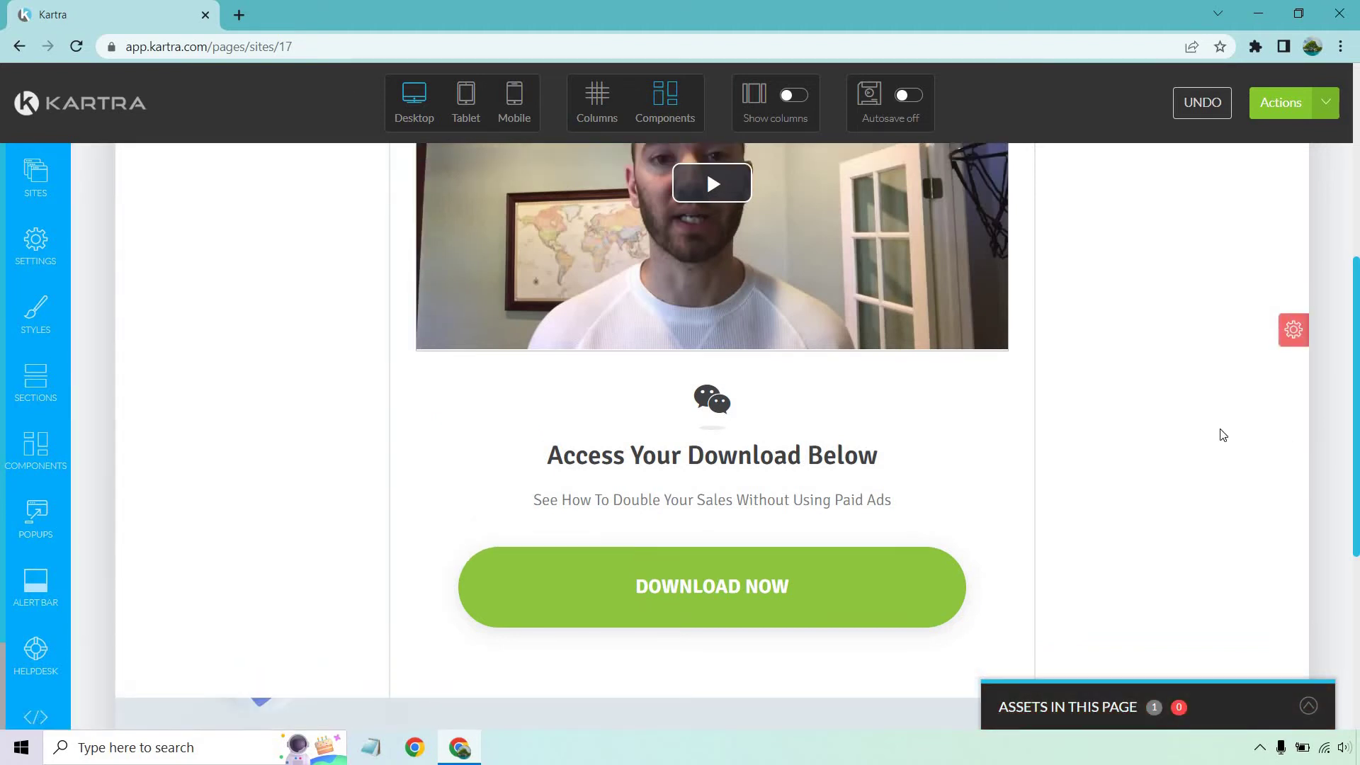
scroll(1220, 434, up, 1)
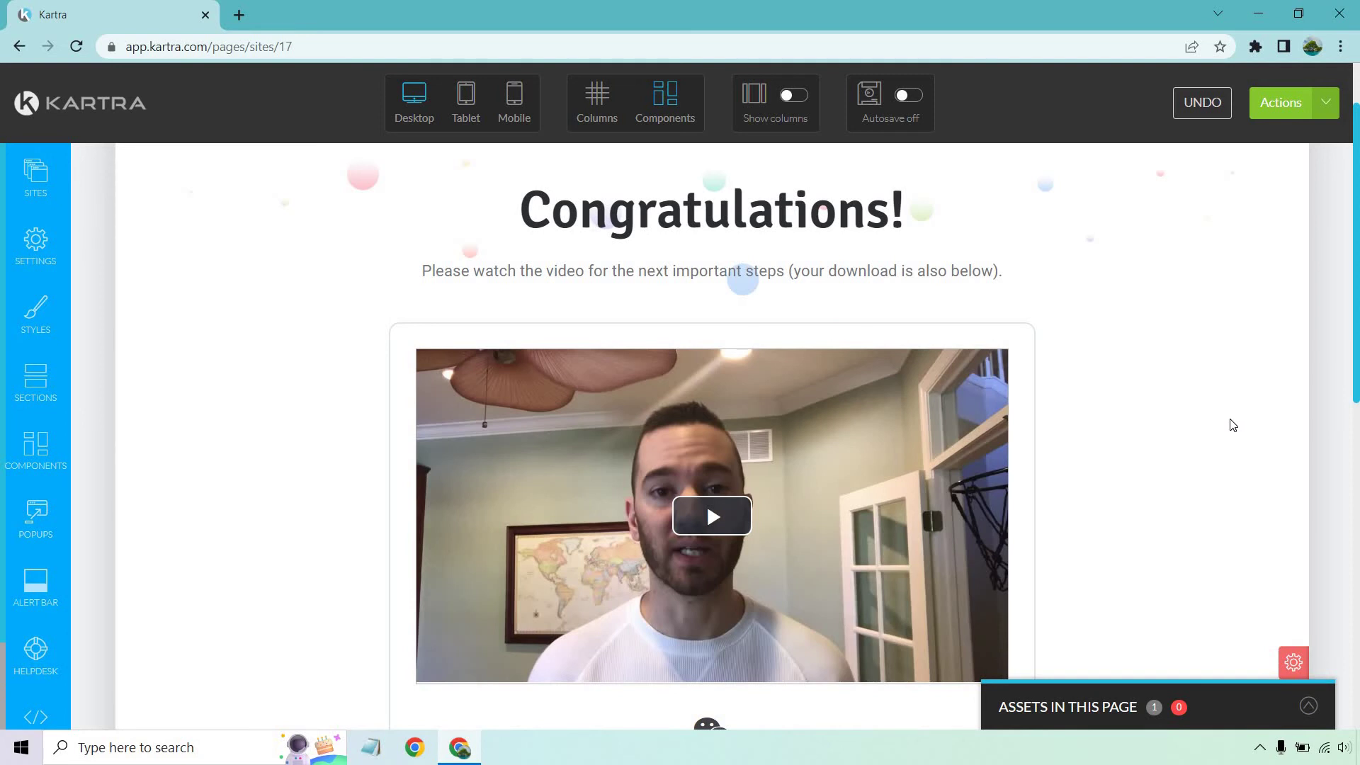
scroll(1229, 422, down, 6)
scroll(1124, 455, up, 8)
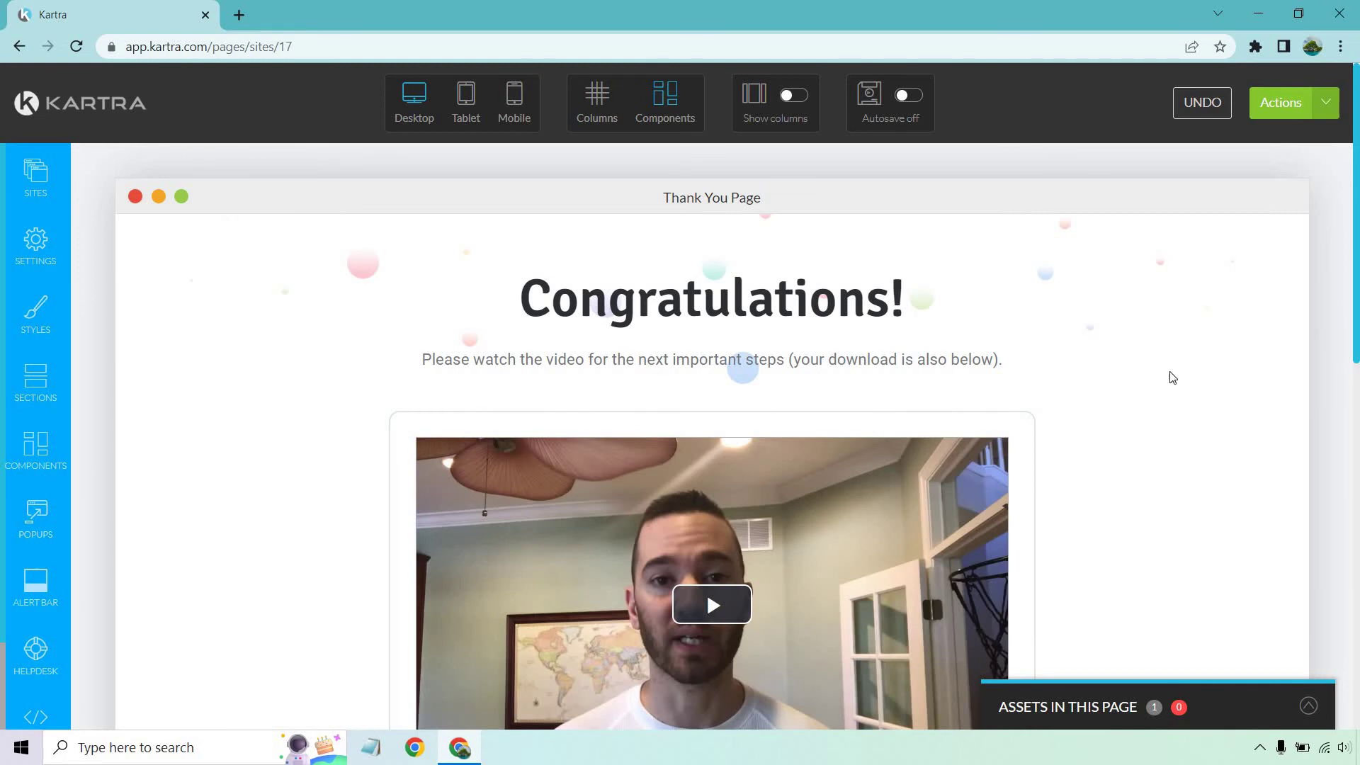
scroll(1168, 376, down, 3)
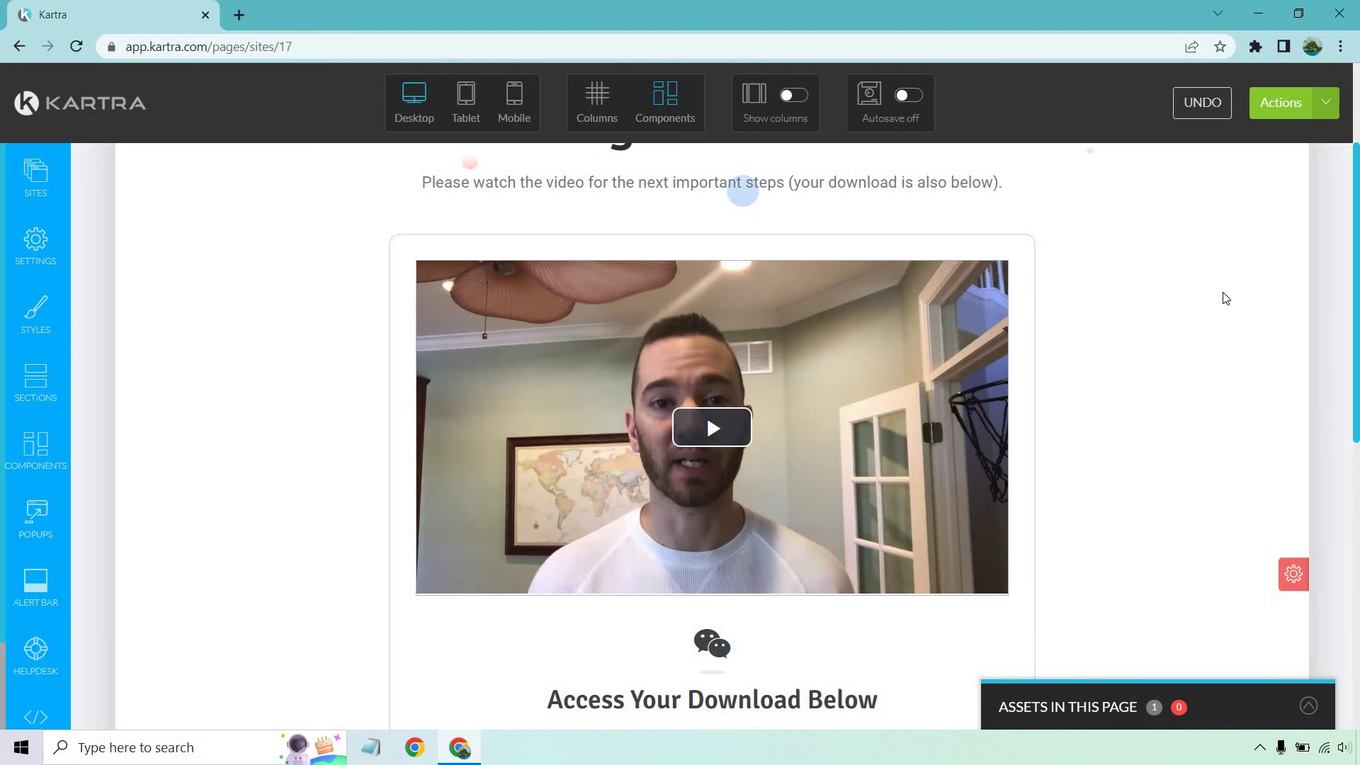
scroll(1176, 355, down, 4)
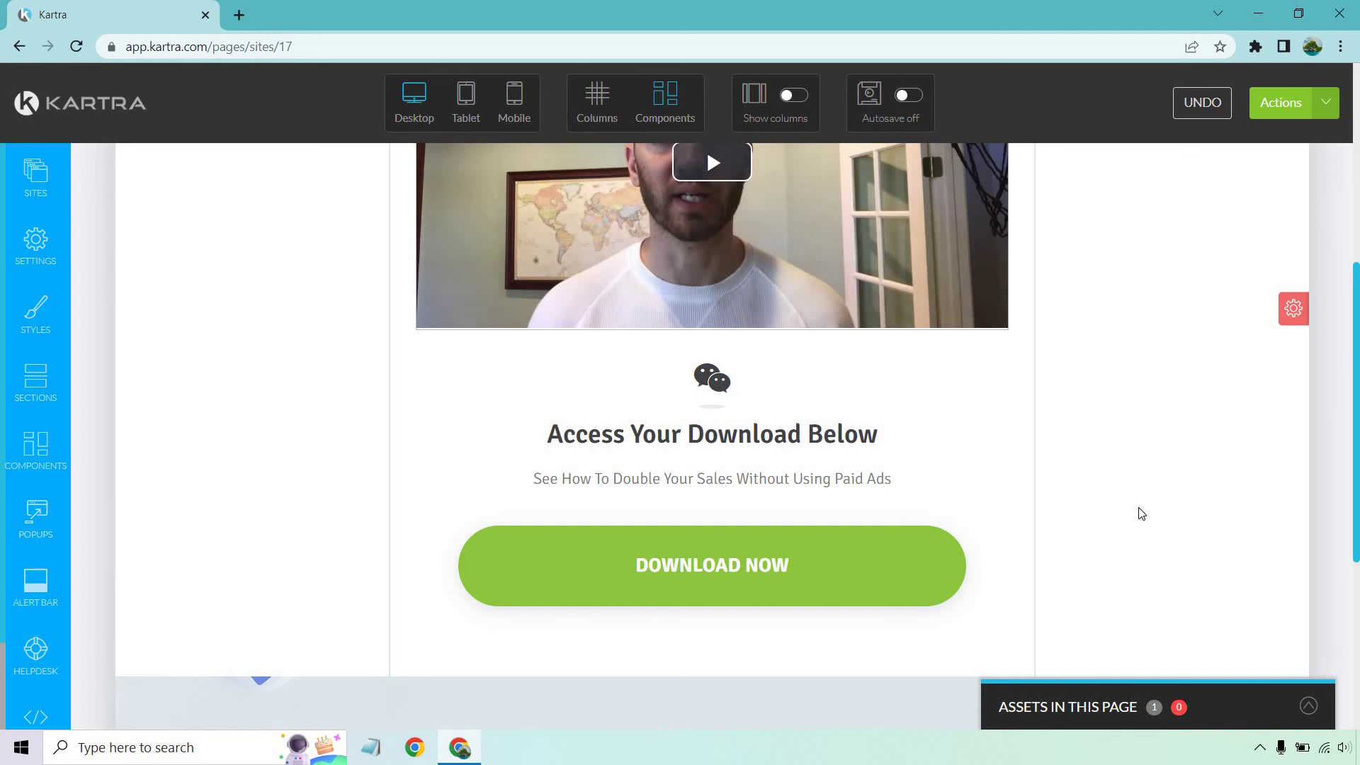
scroll(1140, 513, up, 6)
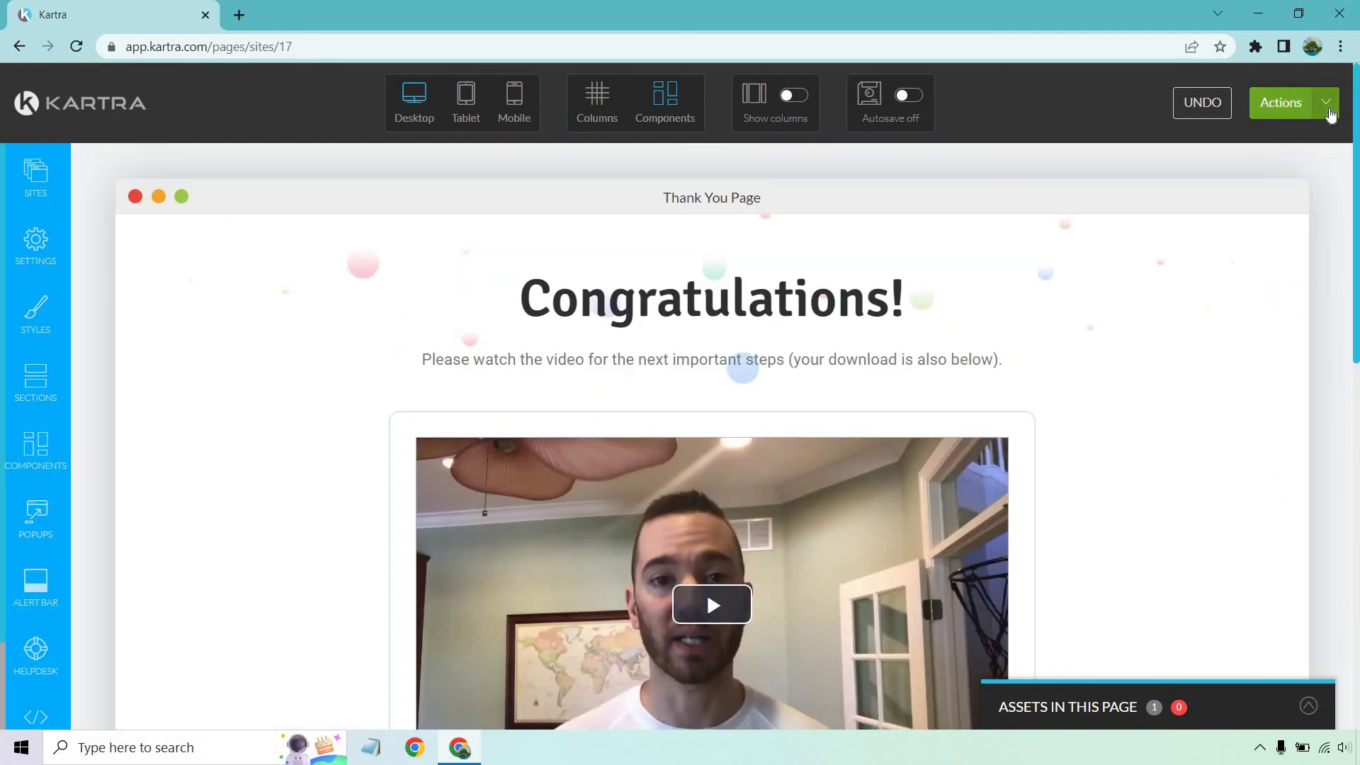
Step: Publish the page live and open it in a new browser tab
click(1326, 104)
click(1209, 256)
click(555, 410)
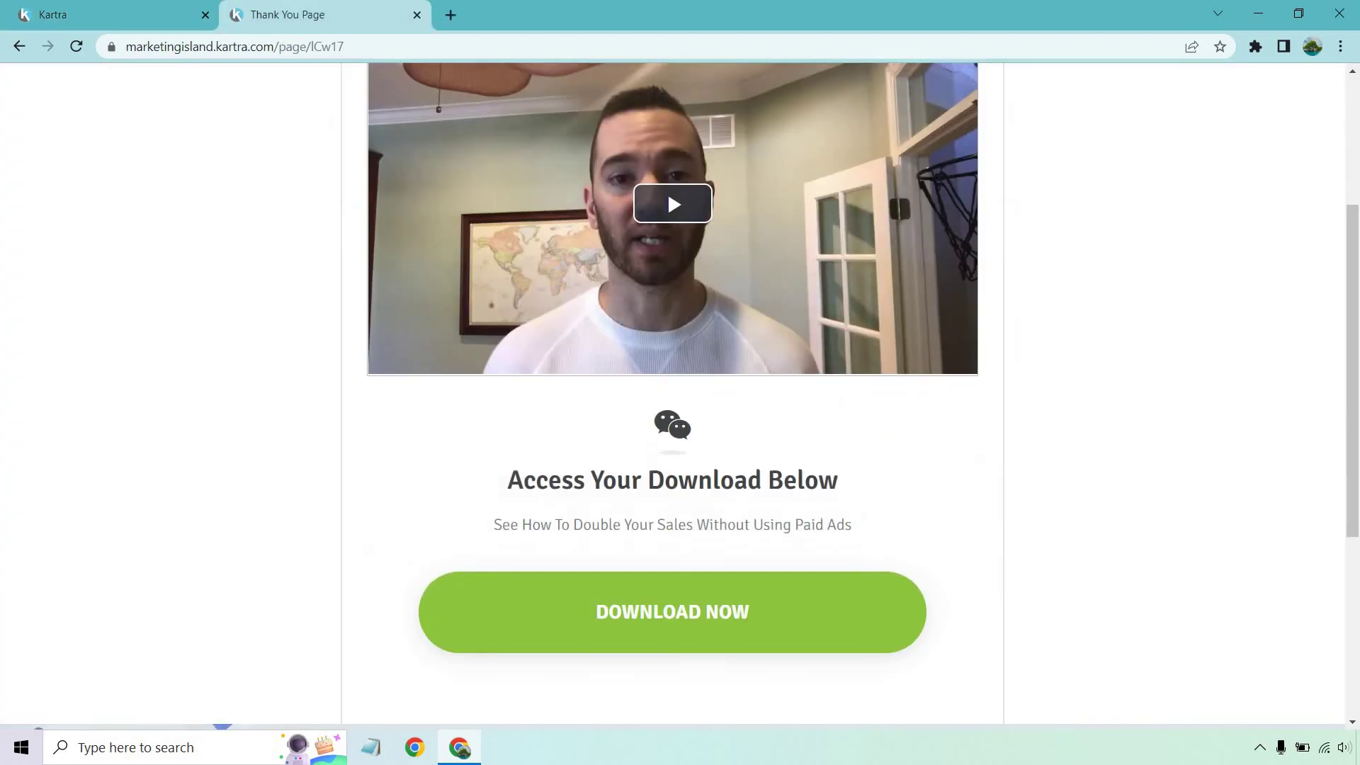
Step: Scroll through the live page, then play and pause the Optin video
scroll(1183, 222, down, 5)
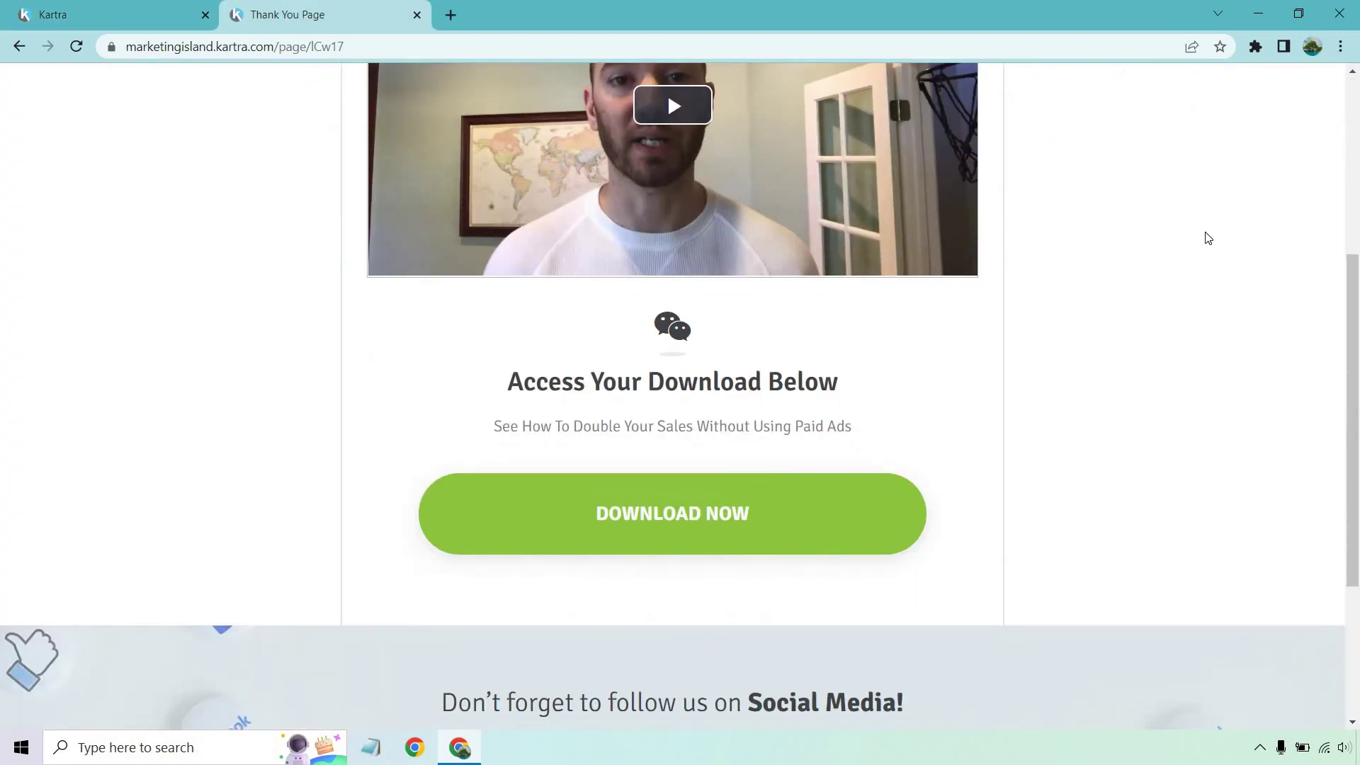
scroll(1205, 236, down, 3)
scroll(593, 568, down, 1)
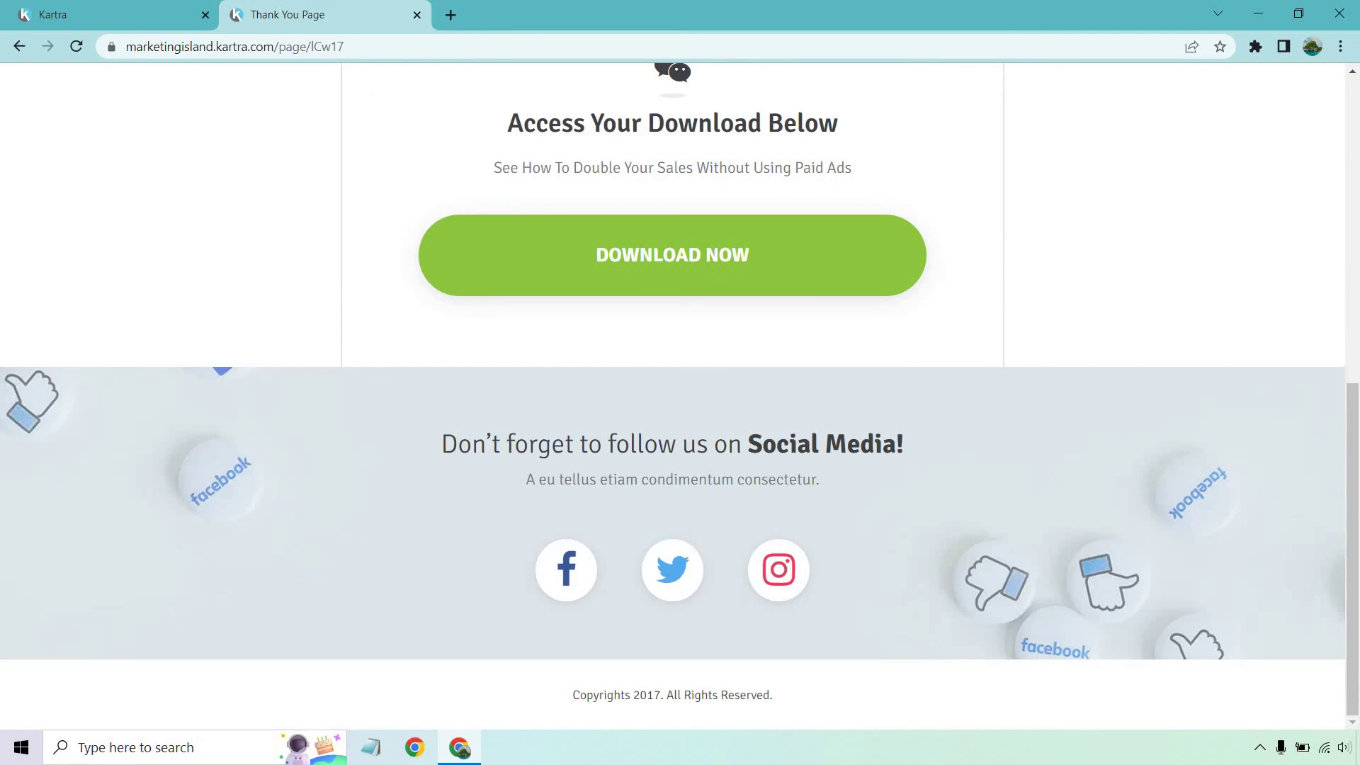
drag(640, 694, 679, 692)
click(843, 695)
scroll(1239, 446, up, 7)
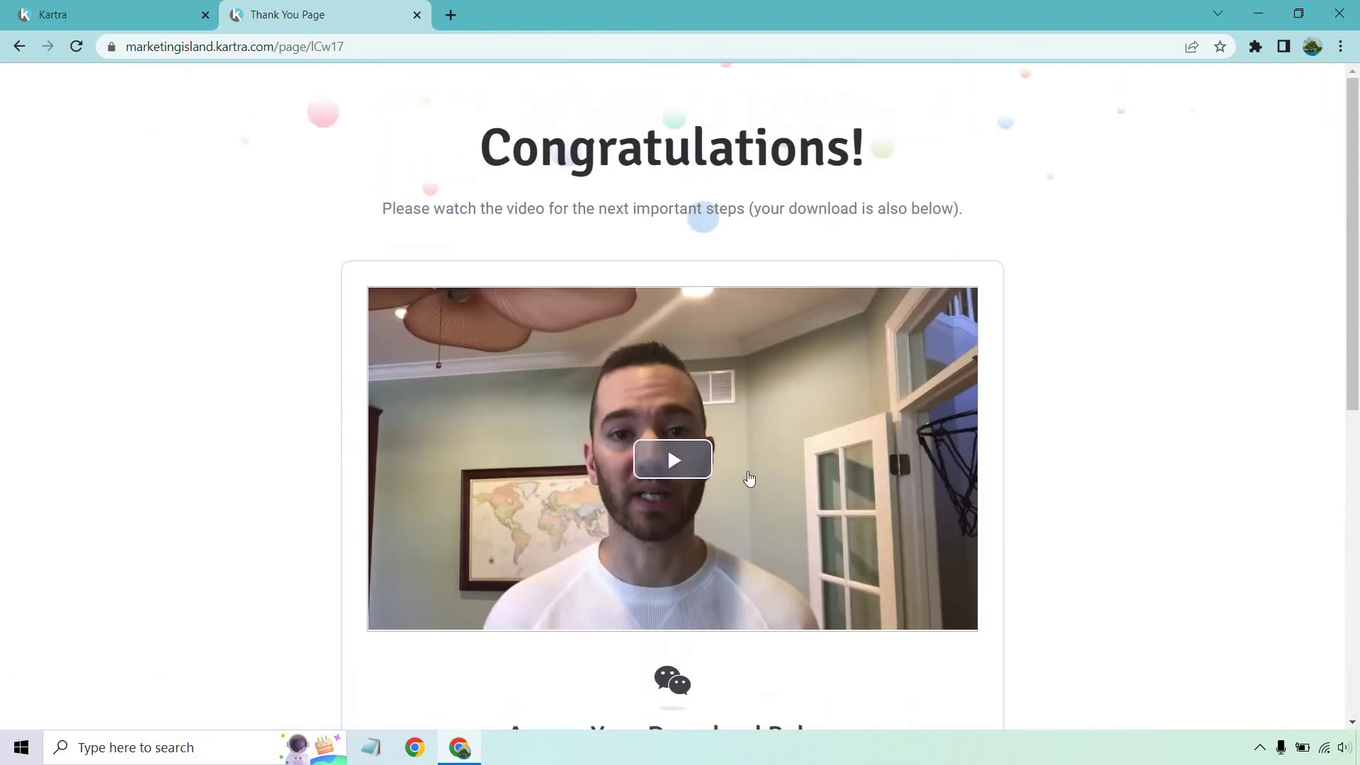
click(672, 461)
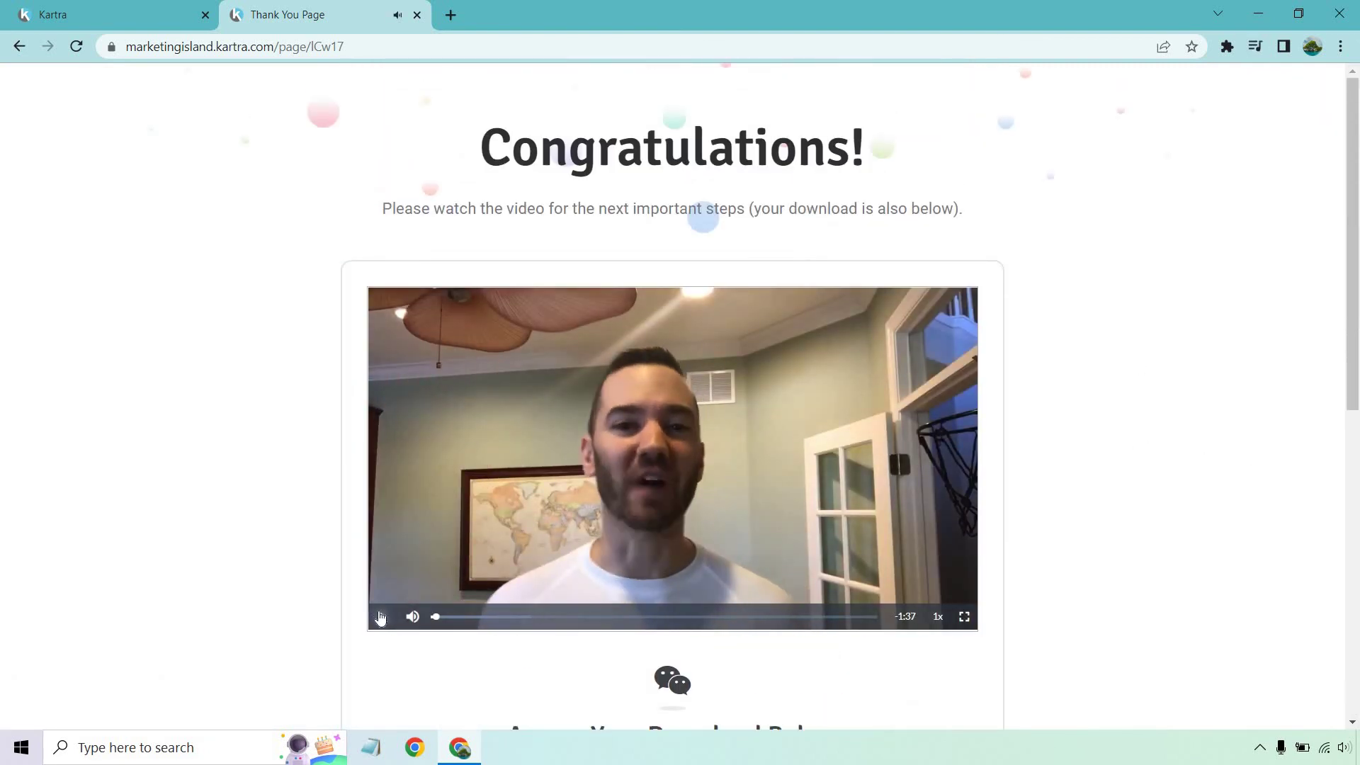
click(380, 618)
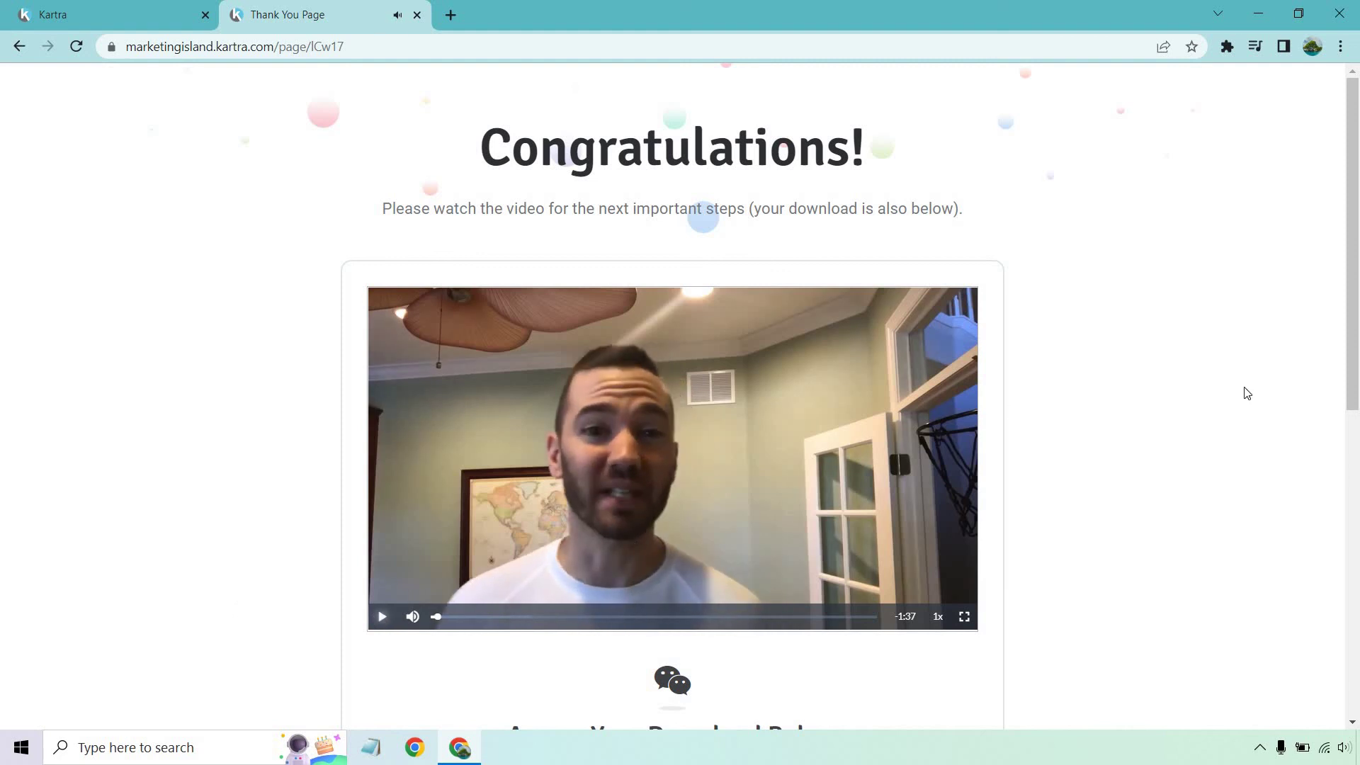